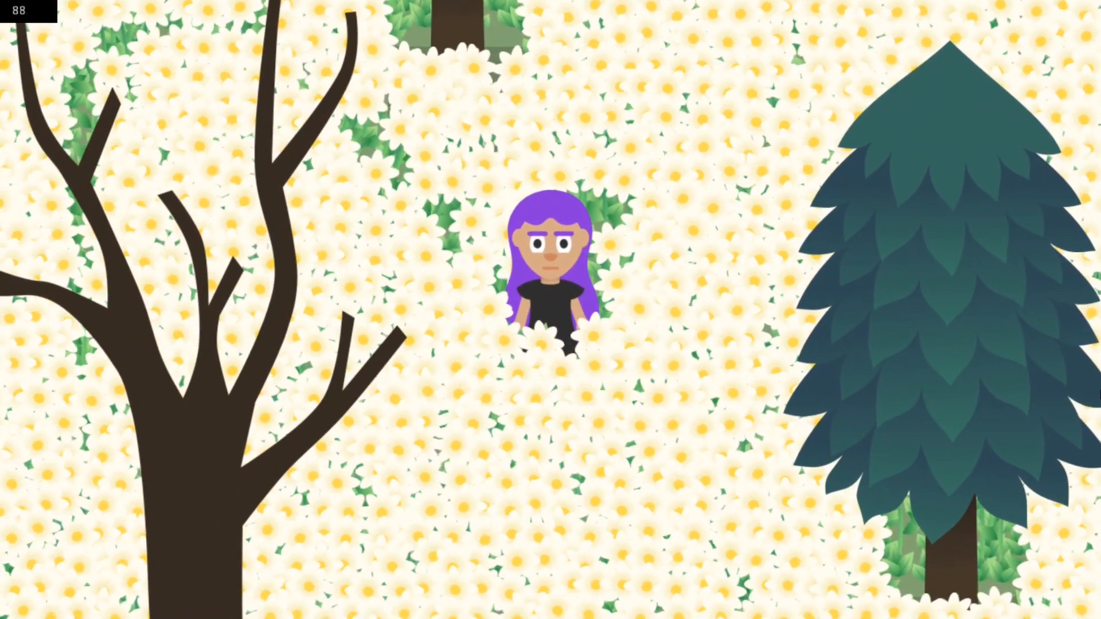
Walk the player character around the trees in the running game to examine how the dense flower field looks and behaves
key(Right)
key(Down)
key(Left)
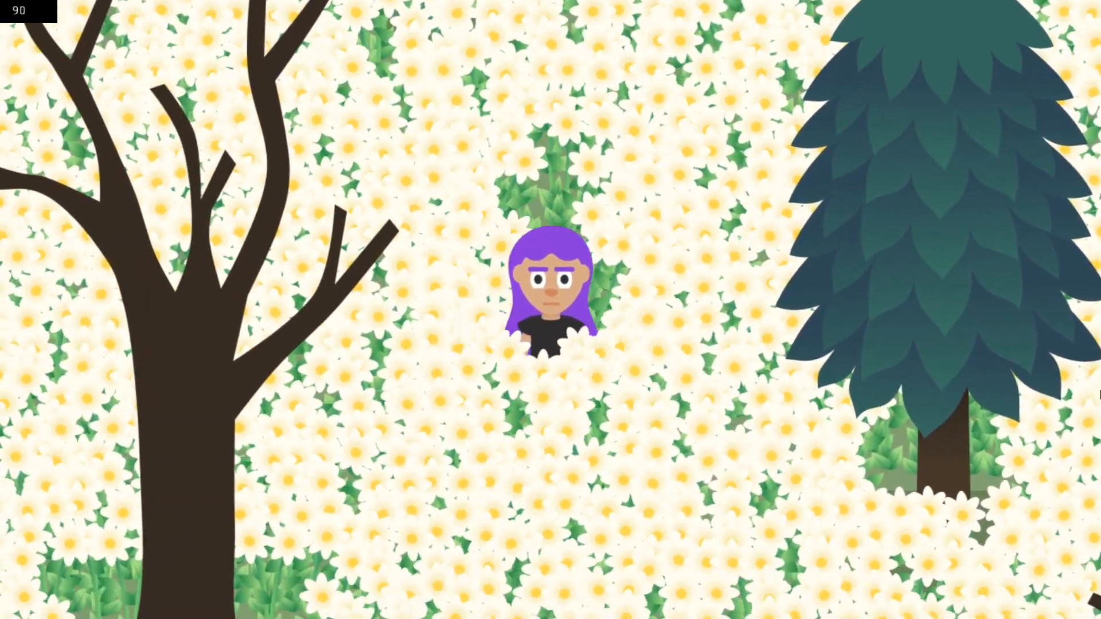
key(Right)
key(Up)
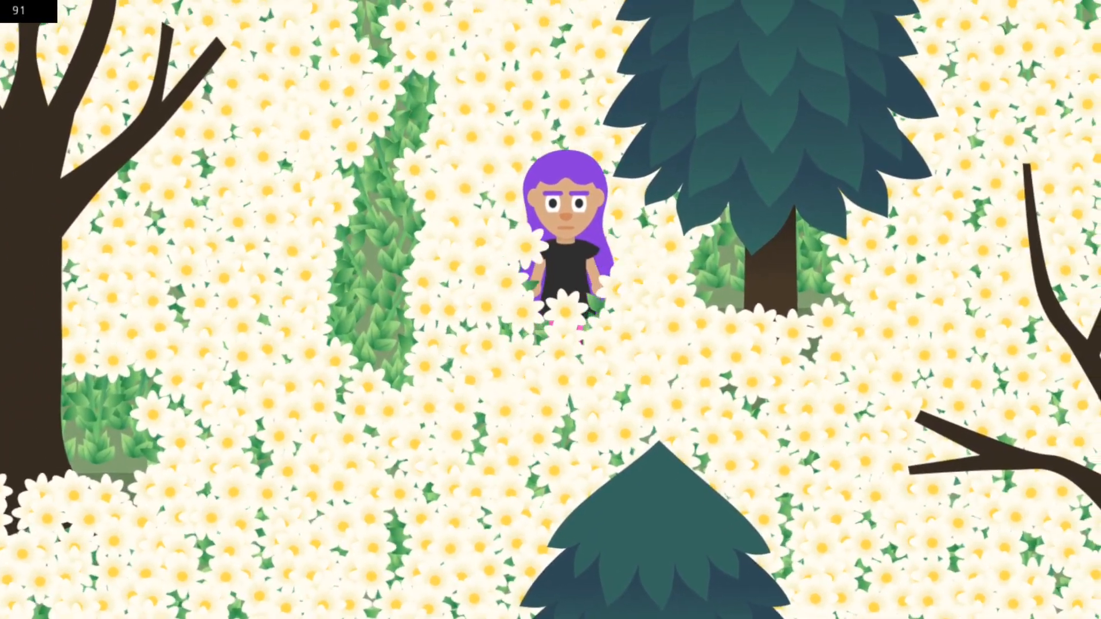
key(Left)
key(Down)
key(Right)
key(Left)
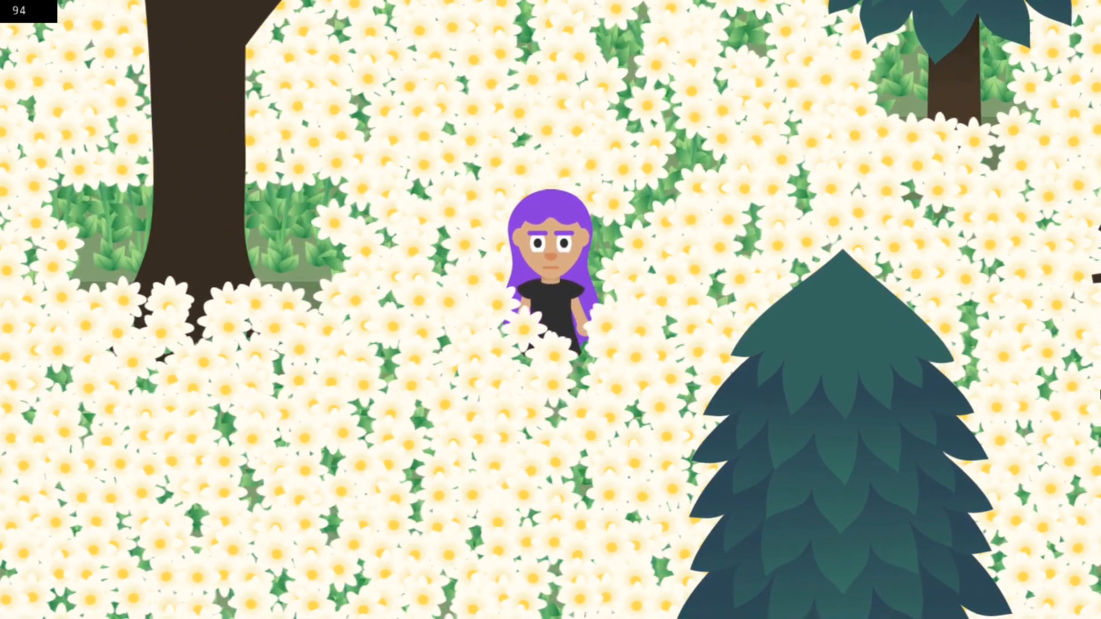
key(Left)
key(Up)
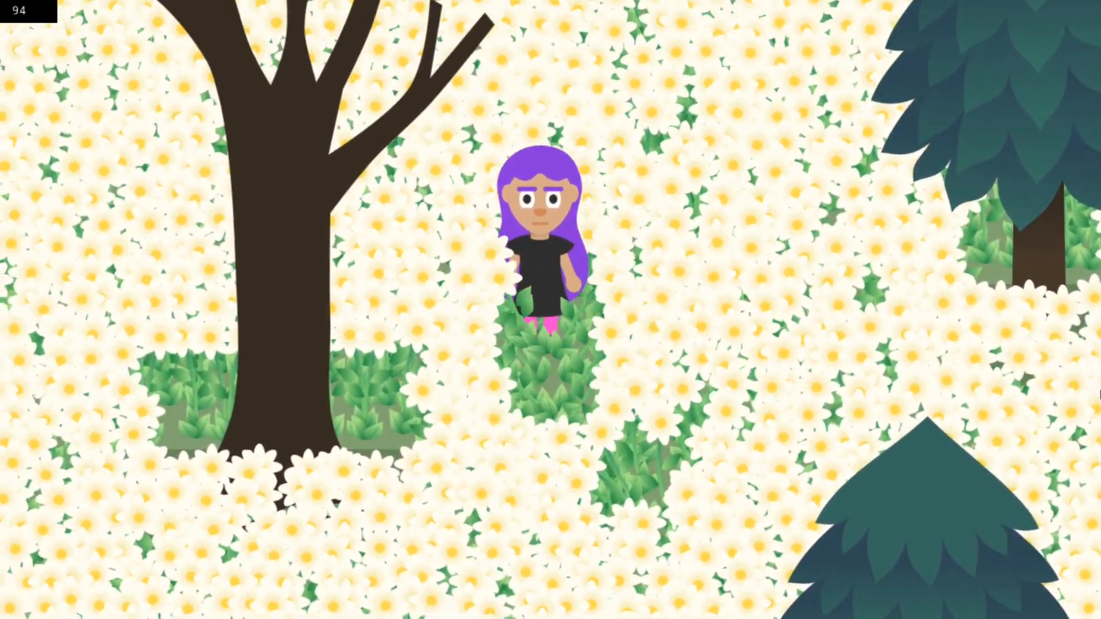
key(Down)
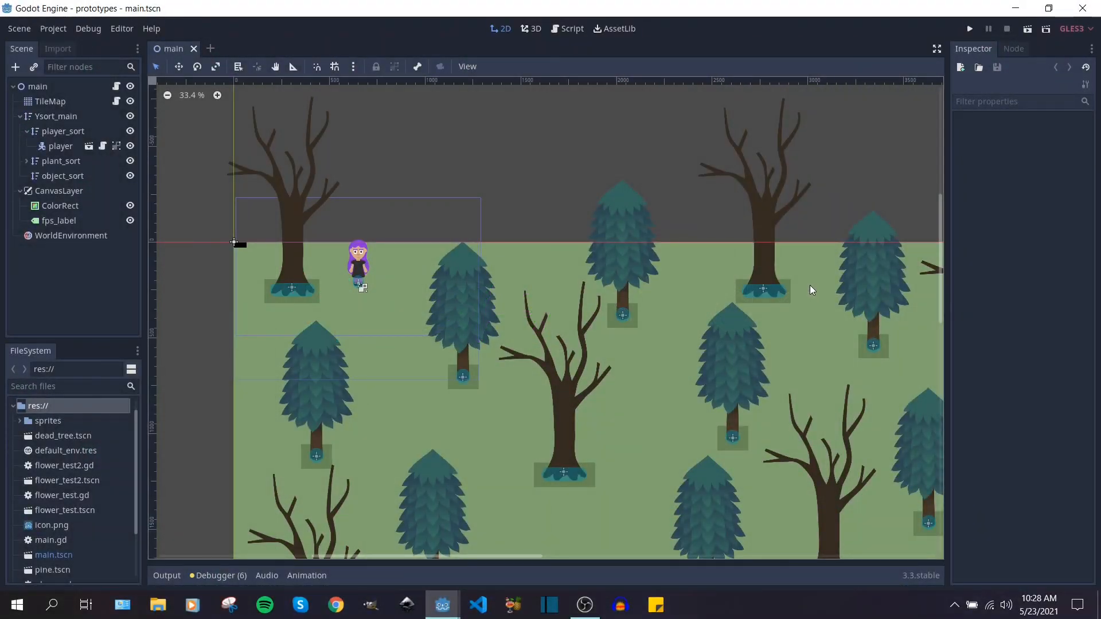
Examine the trees placed in the main scene, selecting a pine and the dead tree beside the player
scroll(378, 287, up, 1)
middle_drag(388, 278, 562, 321)
scroll(484, 217, up, 1)
scroll(566, 296, down, 1)
middle_drag(616, 368, 565, 304)
click(659, 316)
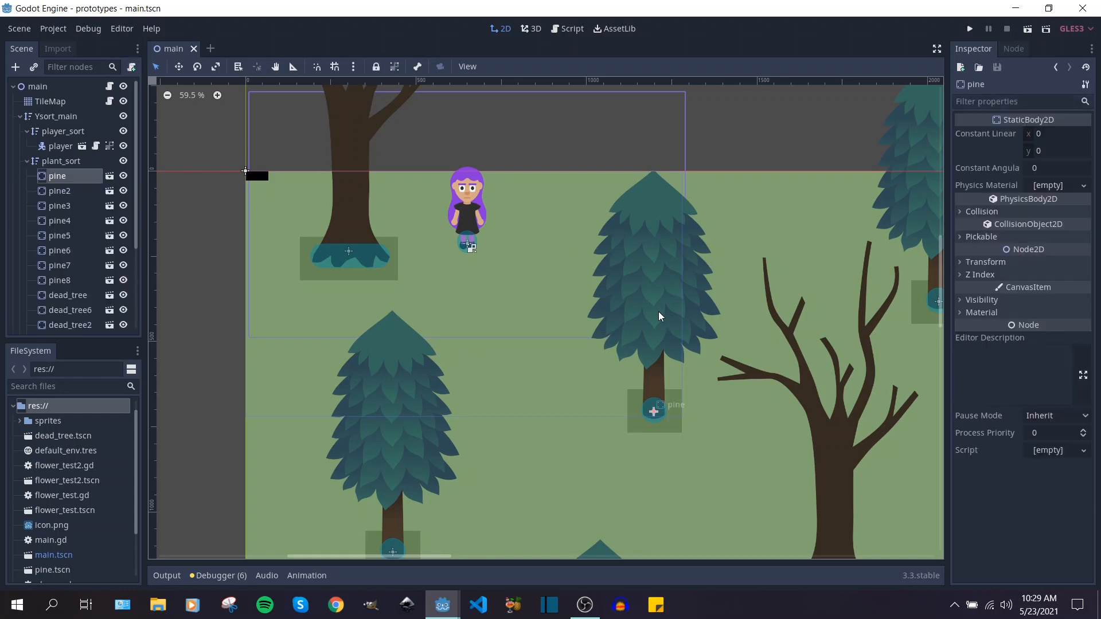
click(346, 200)
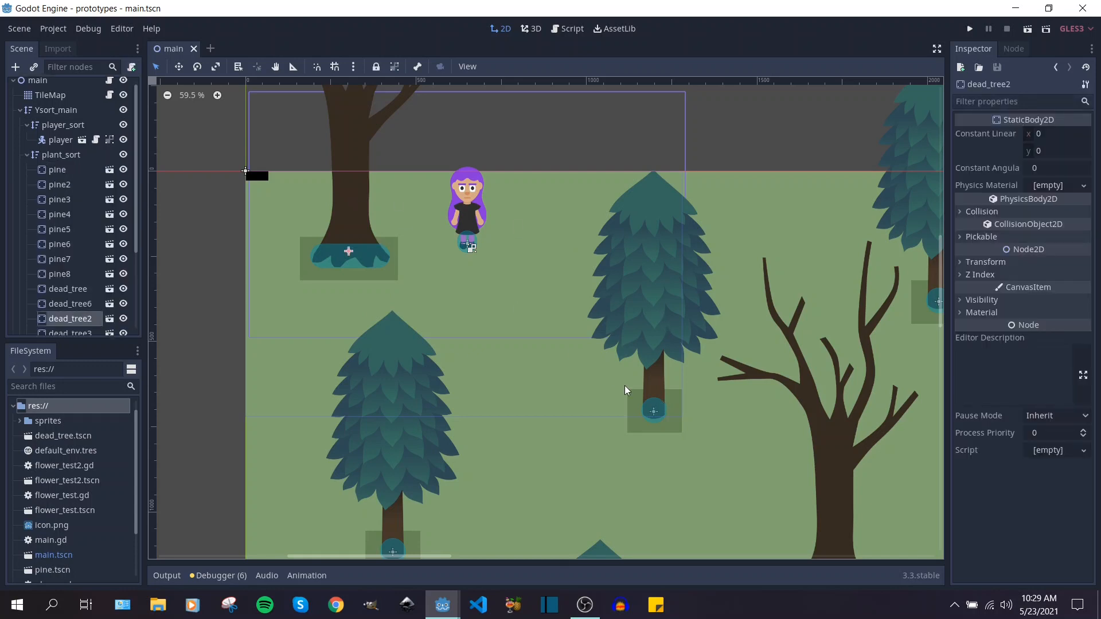
Select the player character in the main scene and examine its node and collision area up close
middle_drag(627, 388, 338, 264)
middle_drag(499, 319, 638, 379)
scroll(567, 335, up, 1)
click(523, 263)
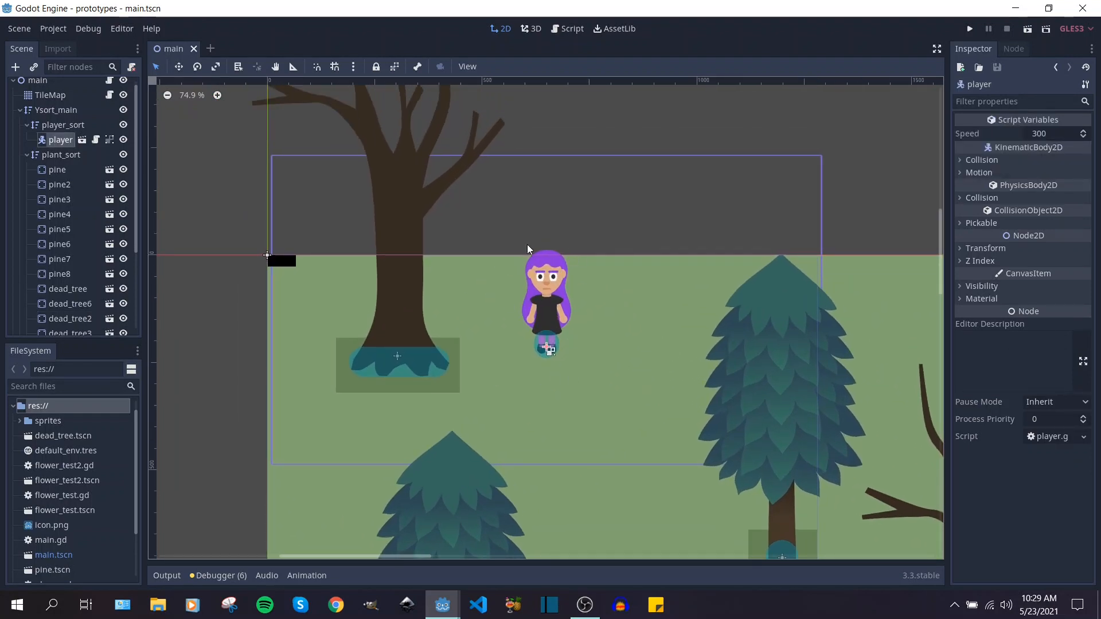
middle_drag(571, 203, 532, 144)
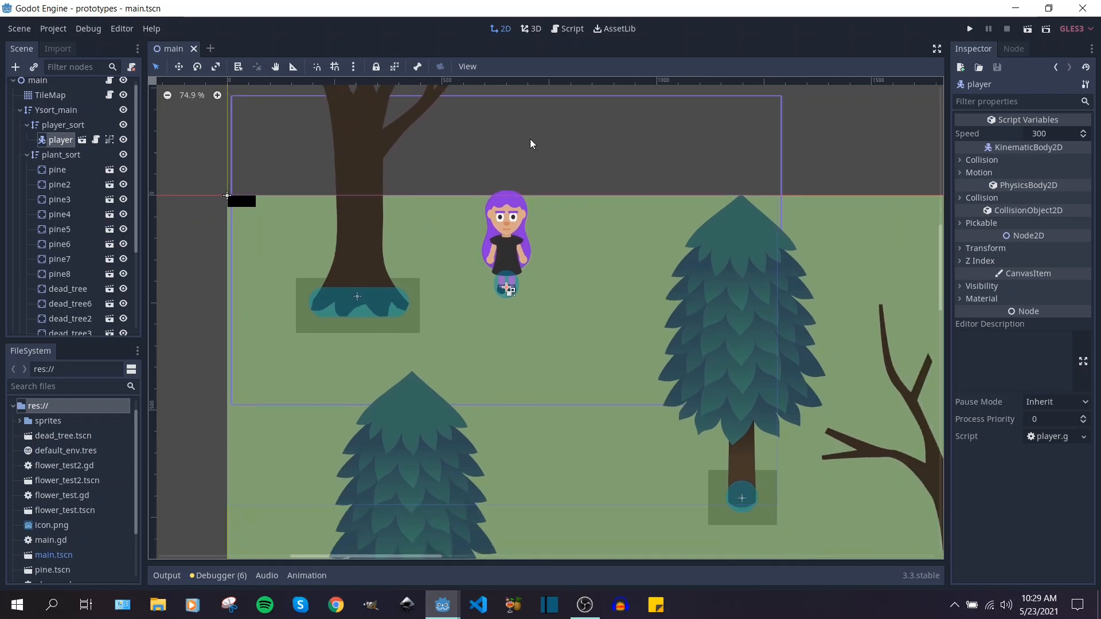
scroll(255, 214, up, 3)
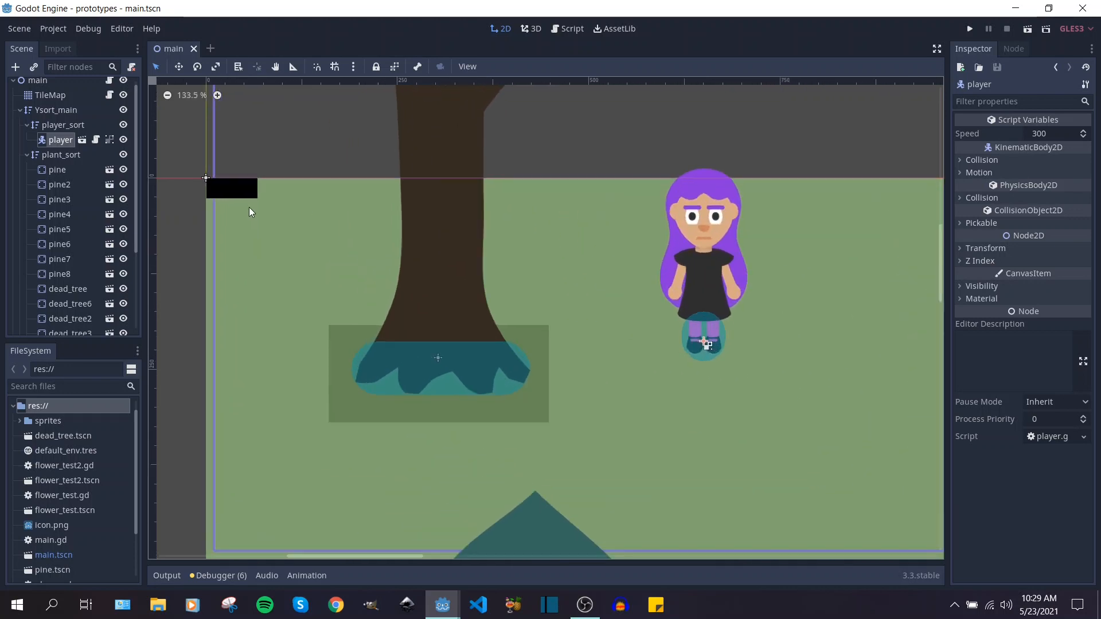
Collapse the plant_sort branch and inspect the fps_label node and its parent CanvasLayer
middle_drag(250, 212, 375, 219)
click(27, 155)
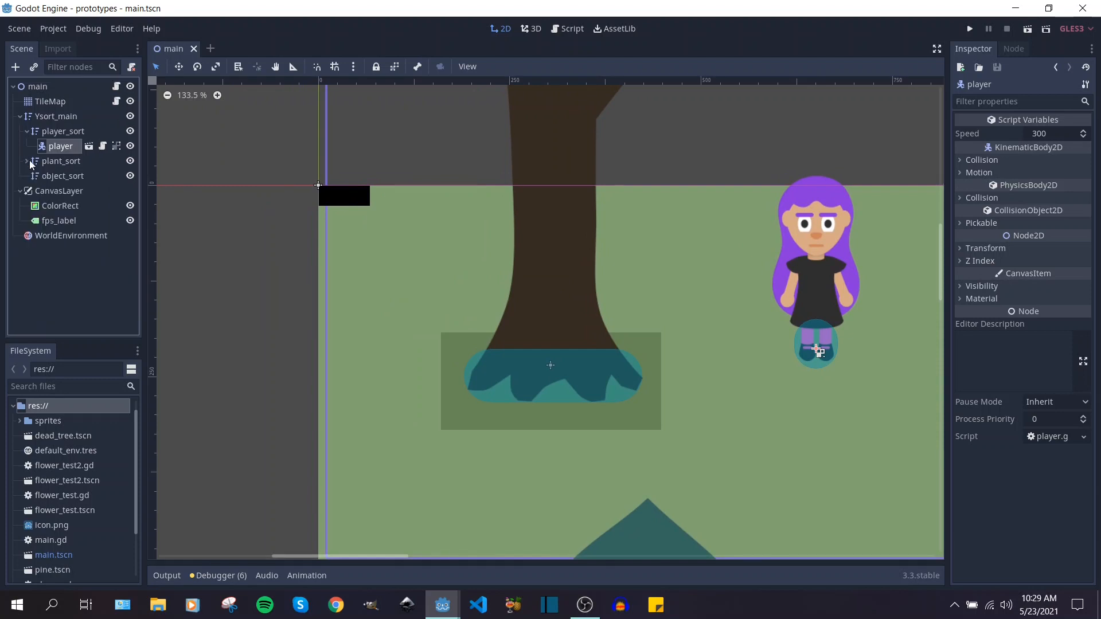
click(62, 220)
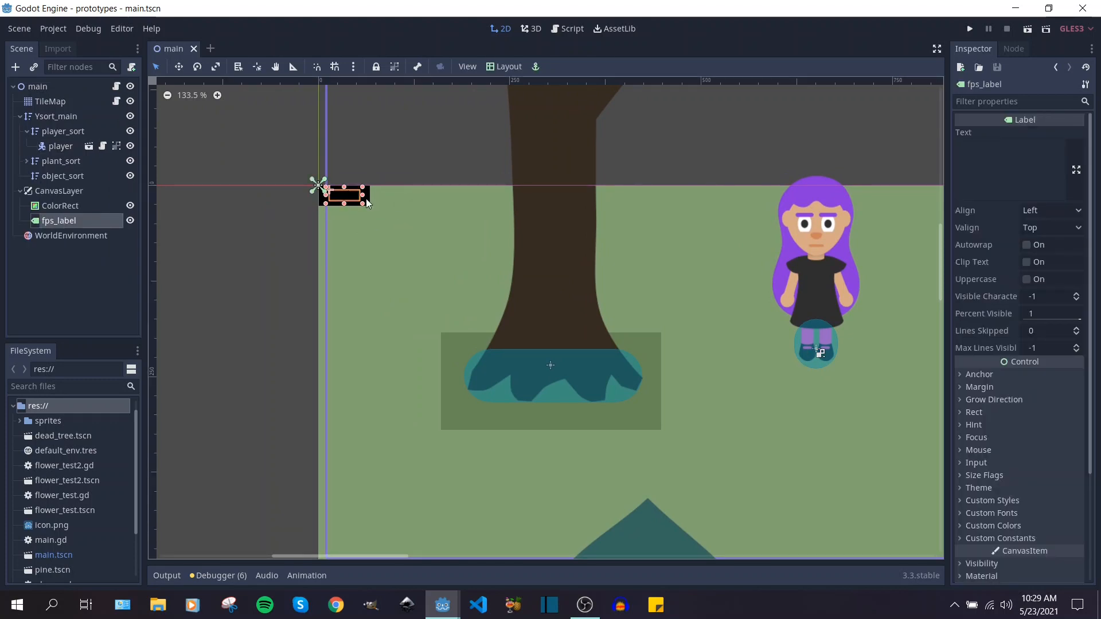
click(80, 194)
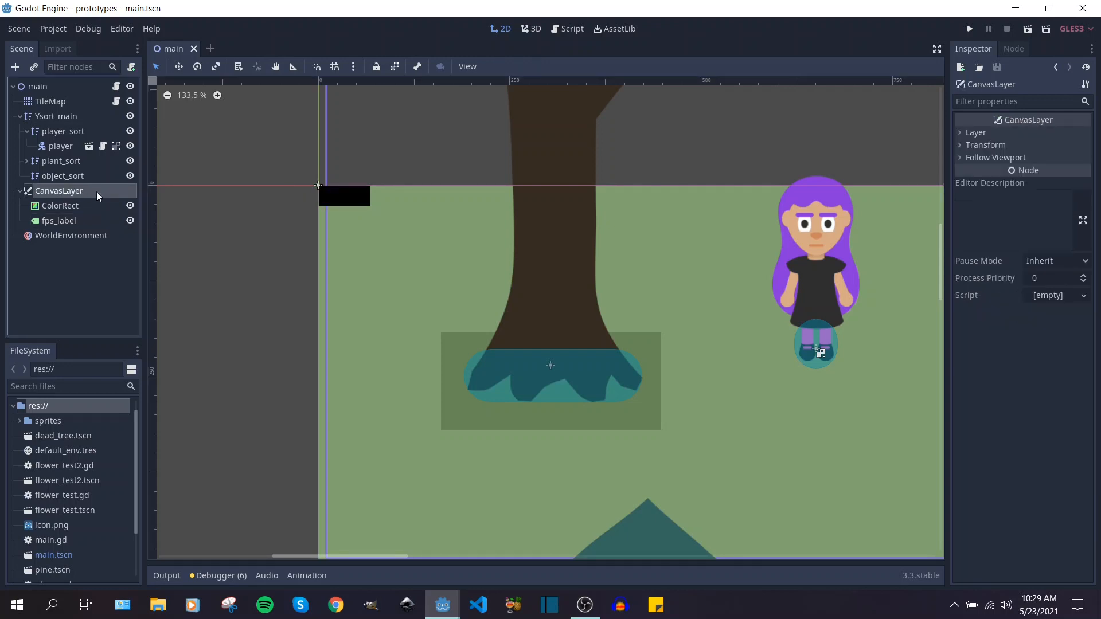
click(480, 150)
scroll(591, 260, down, 4)
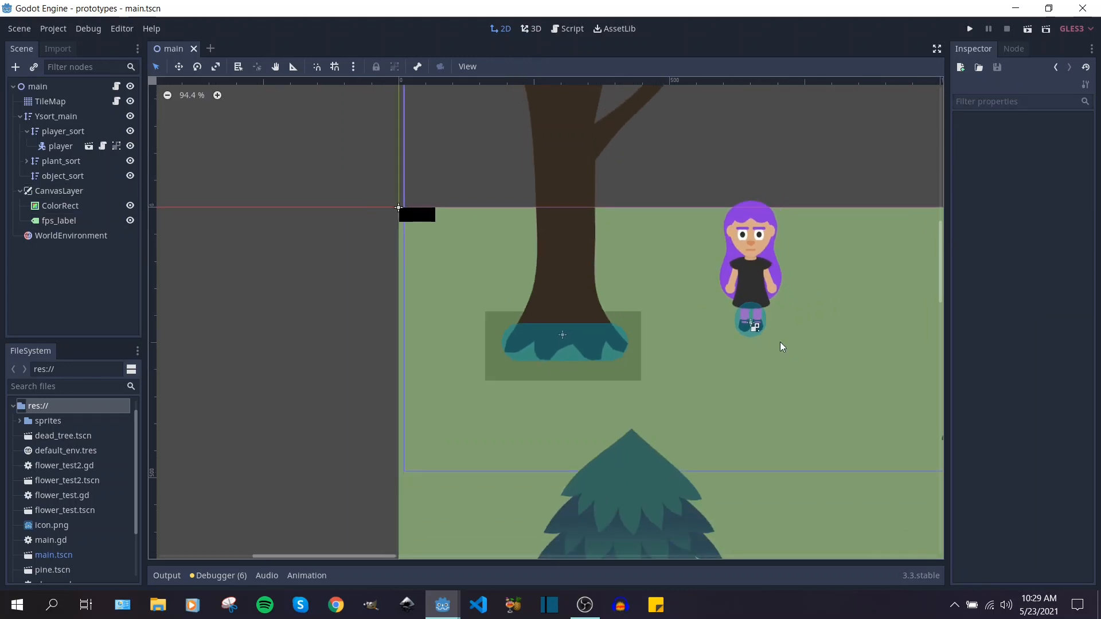
Select the TileMap node and examine its cell settings and grid near the scene's origin
middle_drag(799, 359, 609, 319)
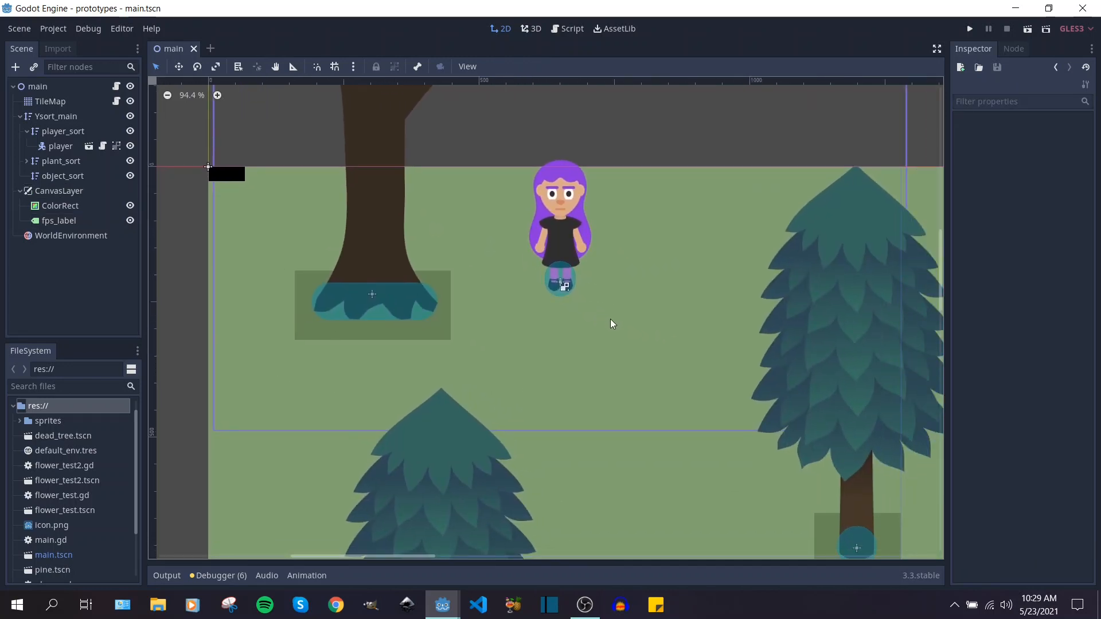
scroll(514, 318, down, 2)
scroll(514, 318, up, 2)
click(53, 101)
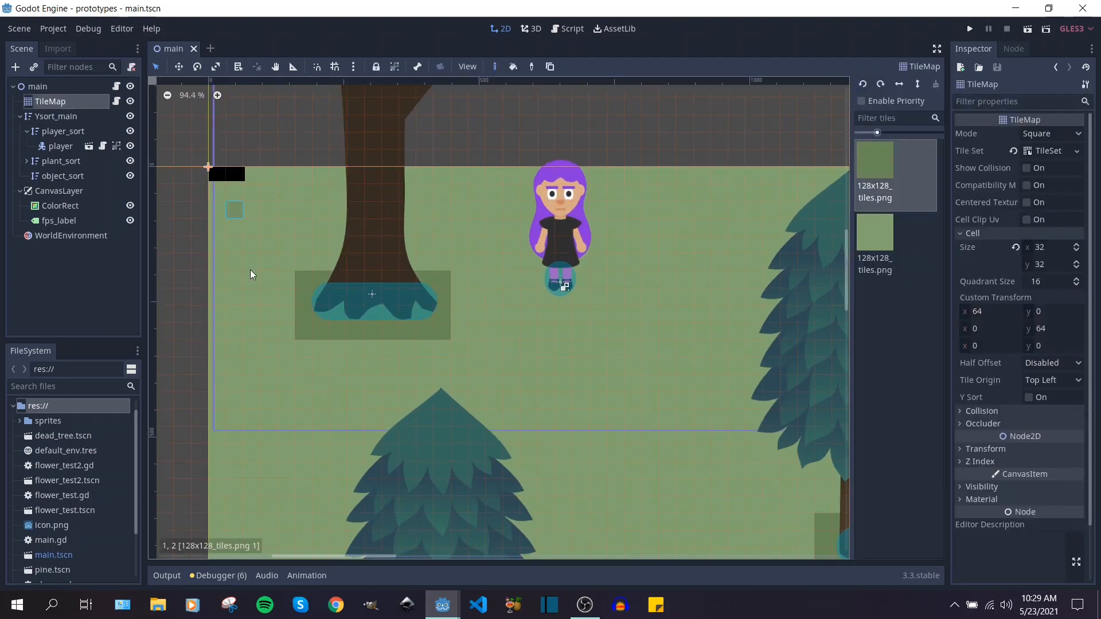
scroll(250, 269, up, 3)
middle_drag(305, 211, 445, 223)
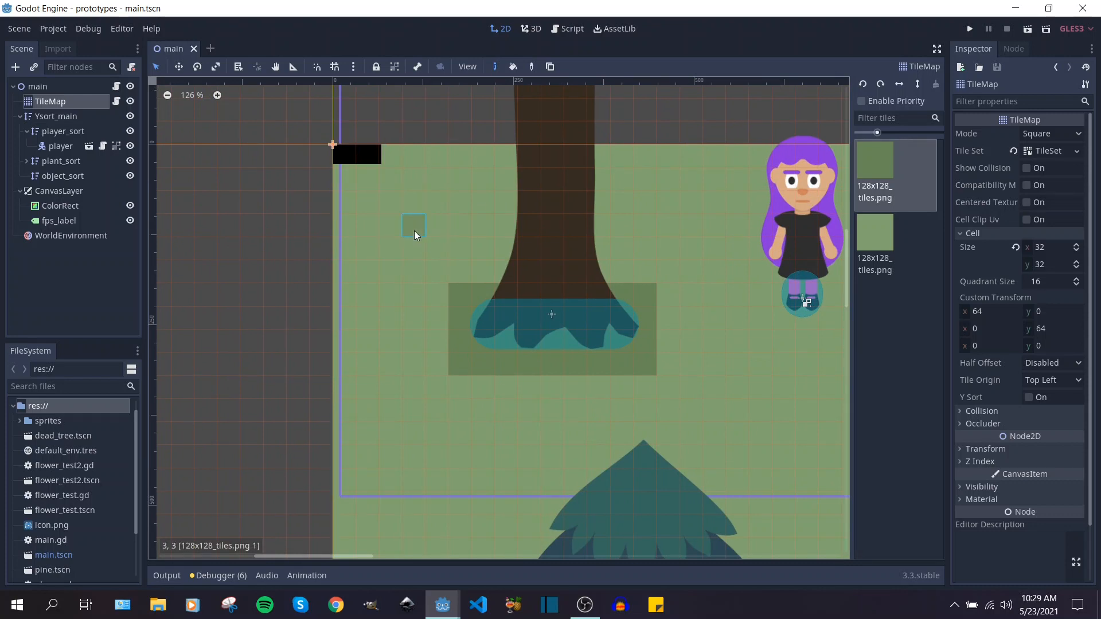
Open the TileMap's TileSet resource and examine the tile regions defined on its 128x128_tiles texture
click(1049, 151)
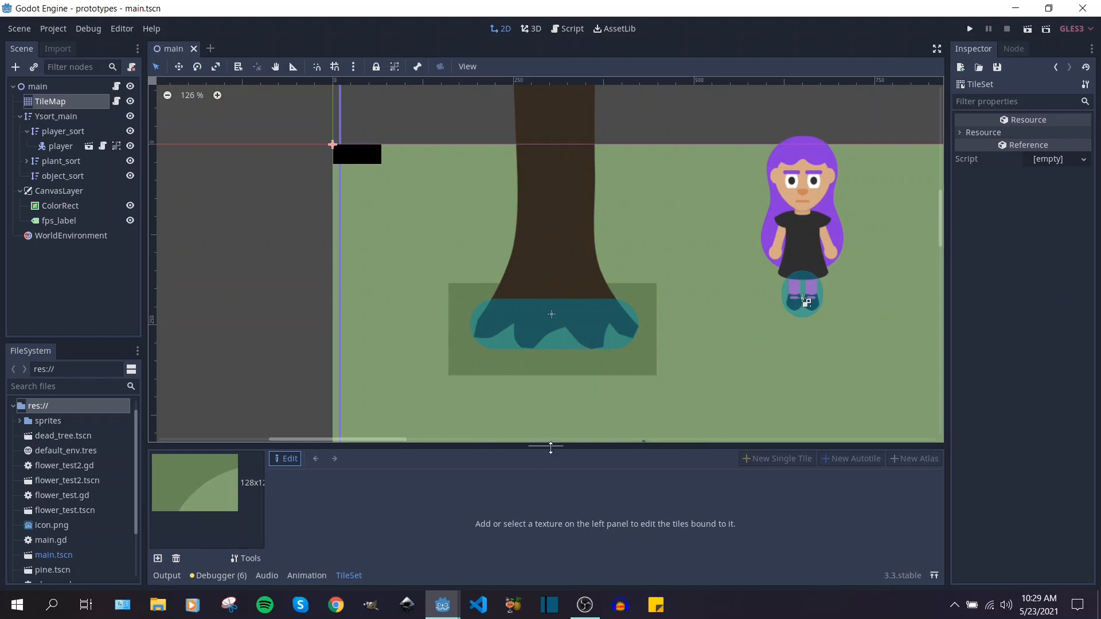
drag(550, 448, 548, 286)
click(205, 320)
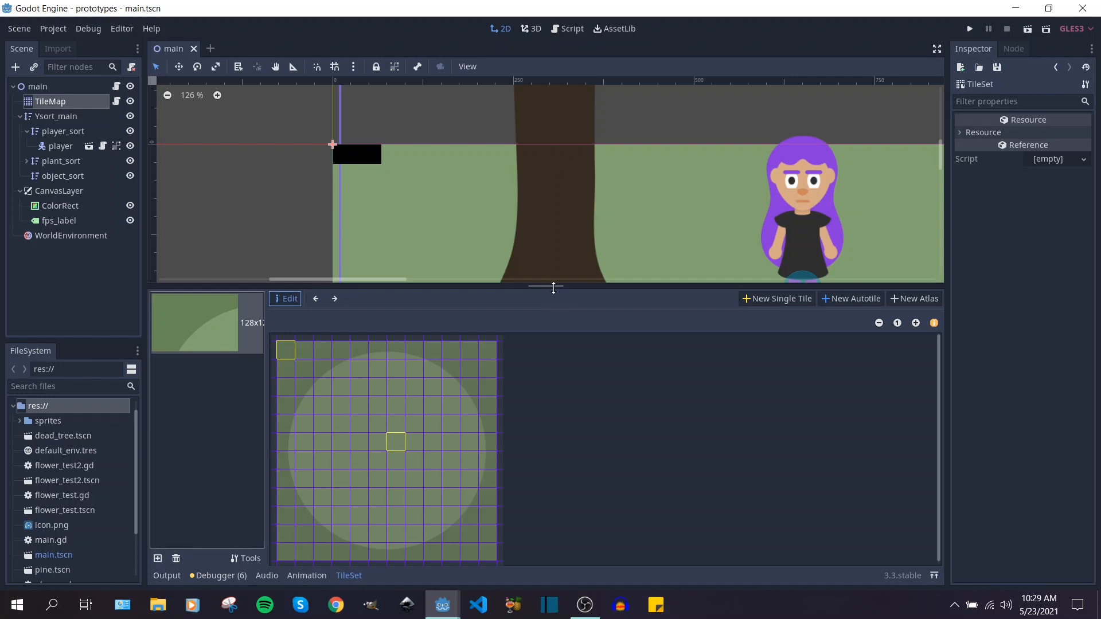
drag(545, 285, 545, 469)
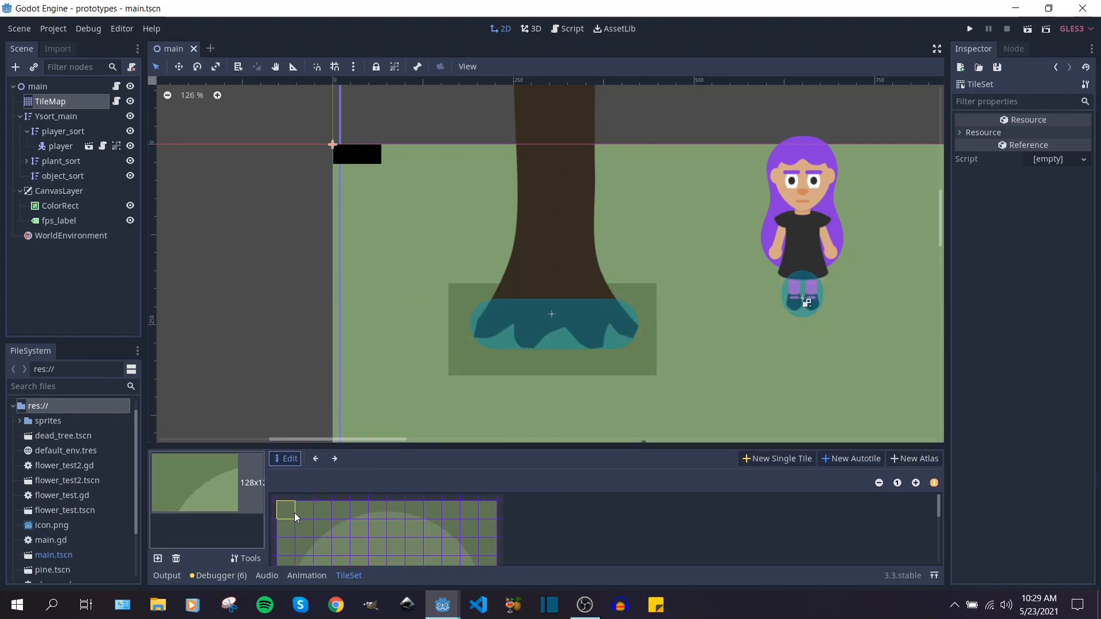
Return to the TileMap node and examine its cell size against the grid in the scene
click(49, 104)
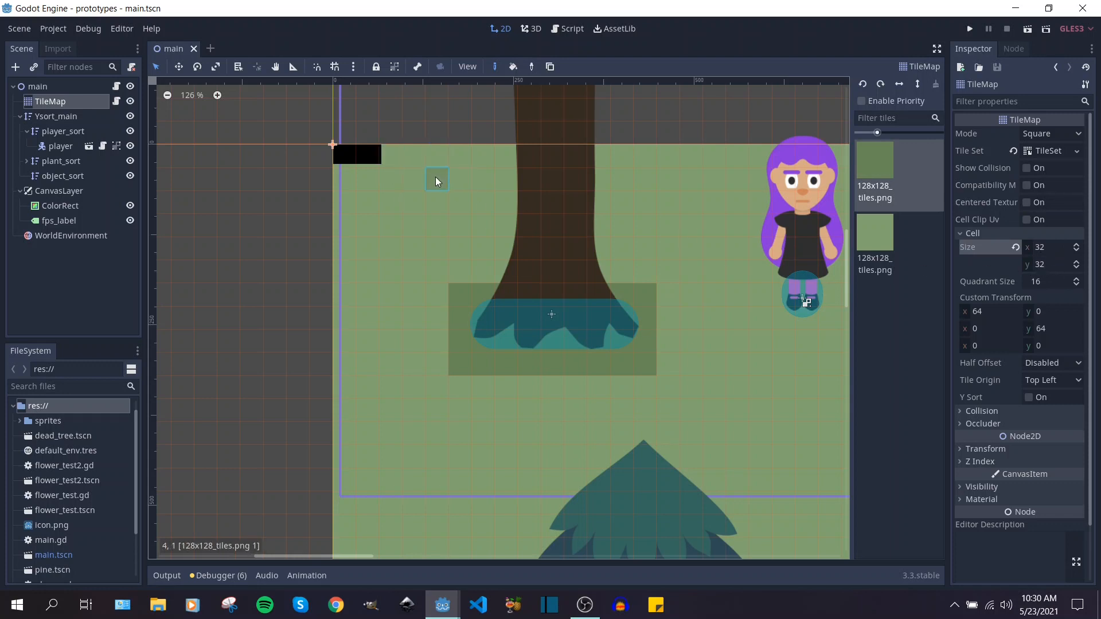
scroll(439, 178, up, 5)
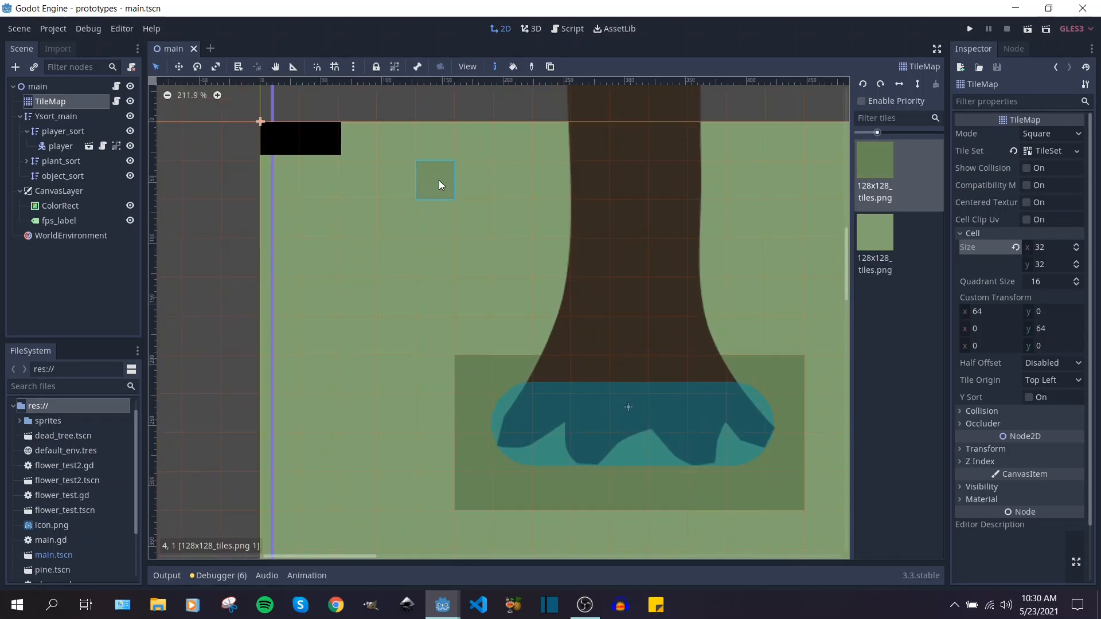
scroll(424, 187, down, 10)
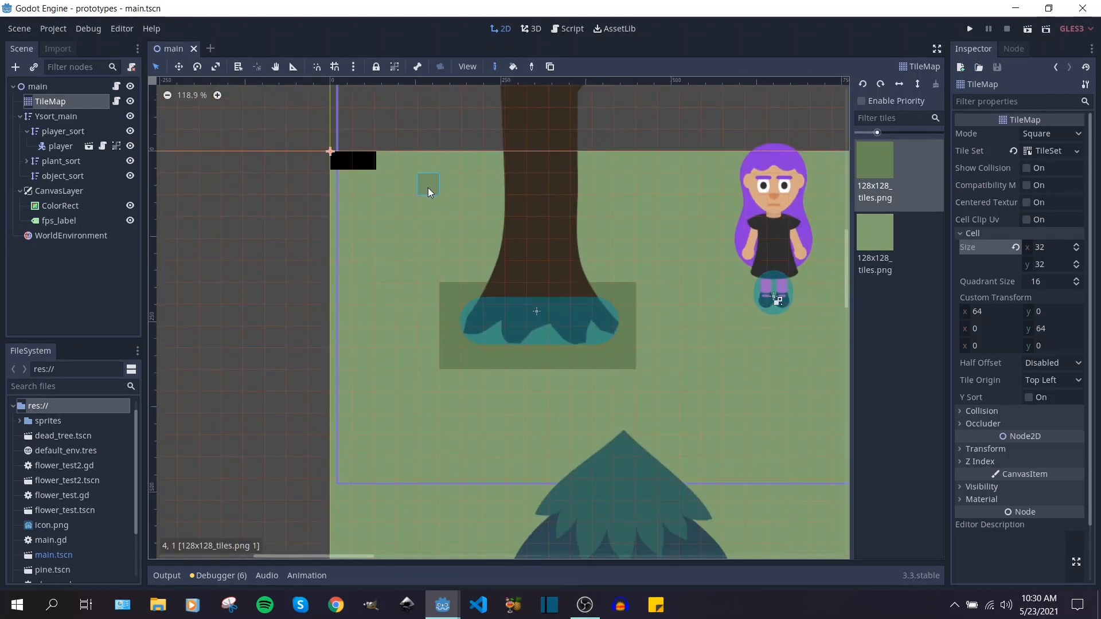
middle_drag(780, 308, 629, 261)
Compare the dark and light green tiles in the TileMap's palette by selecting each in turn
click(882, 246)
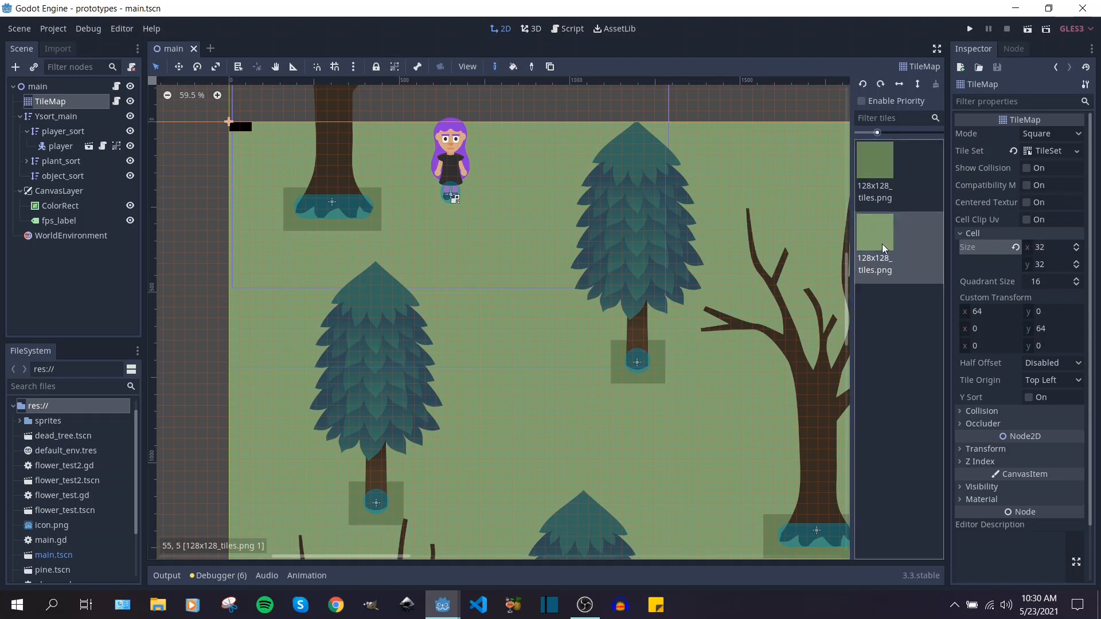
click(883, 171)
click(886, 247)
click(894, 172)
click(887, 232)
click(881, 163)
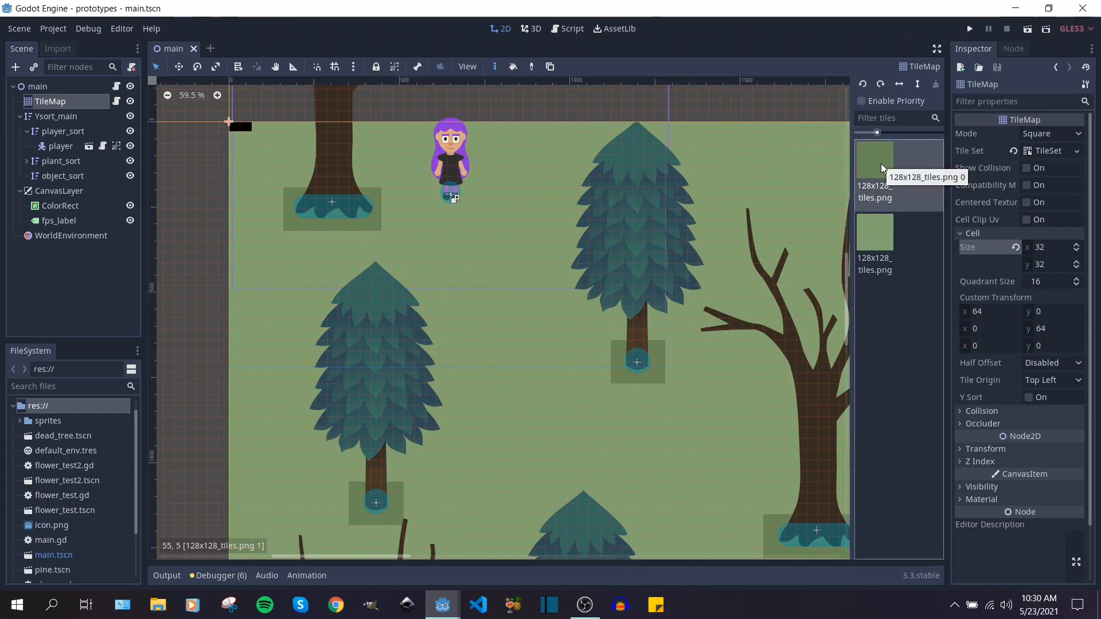
click(879, 232)
click(875, 175)
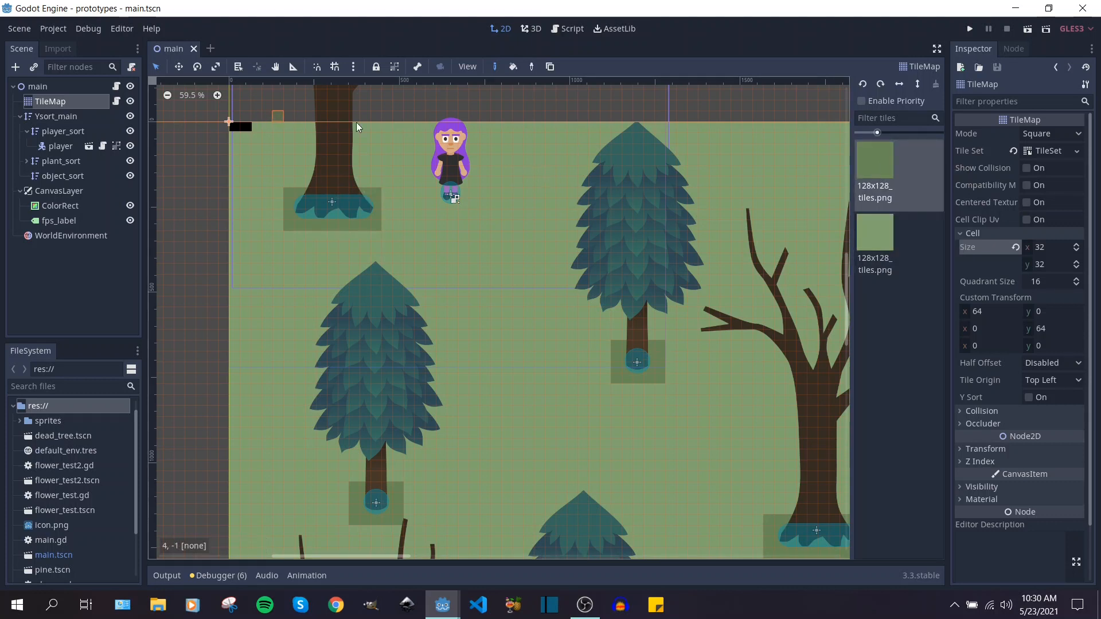
Open the TileMap's script and review the lines that preload the flower1 and flower2 scenes
click(117, 101)
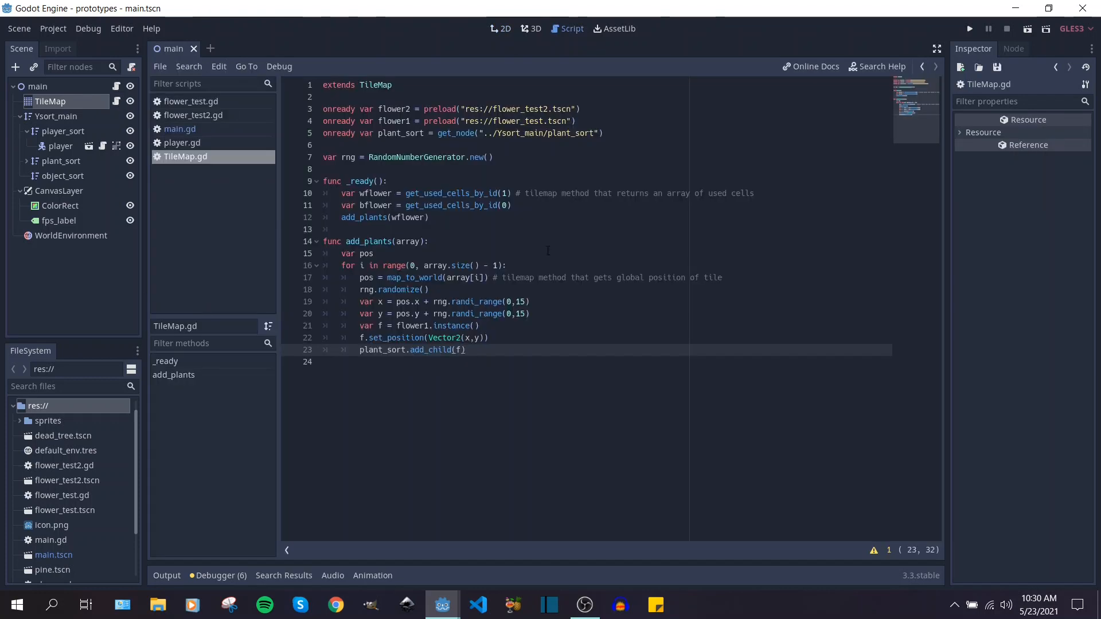
drag(583, 119, 320, 113)
click(443, 121)
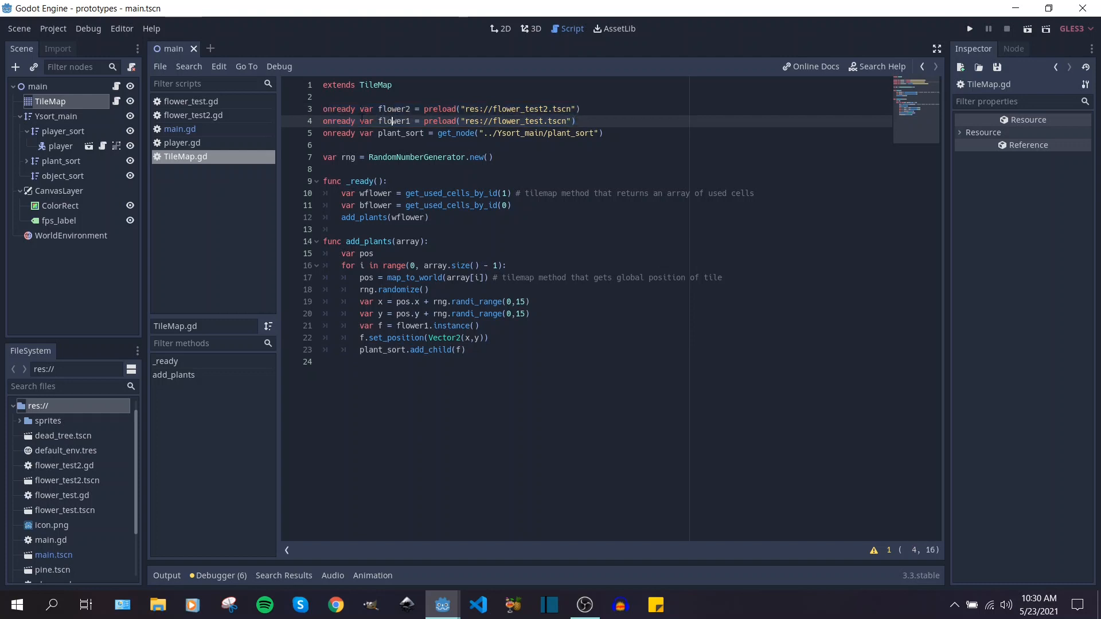
drag(588, 121, 323, 125)
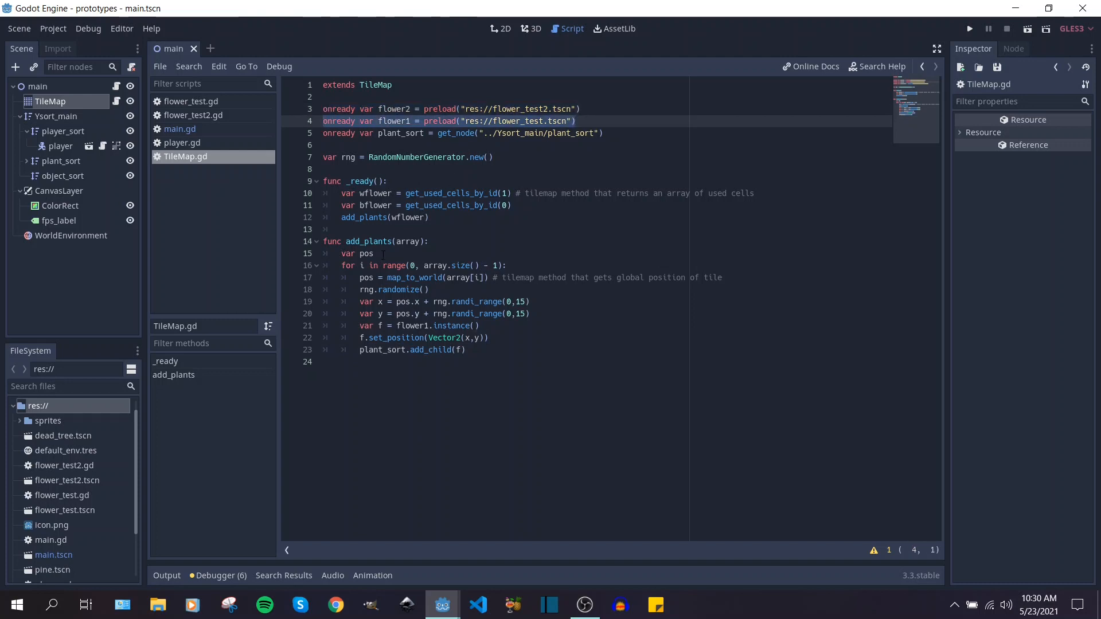
Review the add_plants function, examining the random position offset and the map_to_world line that gets each tile's position
click(378, 254)
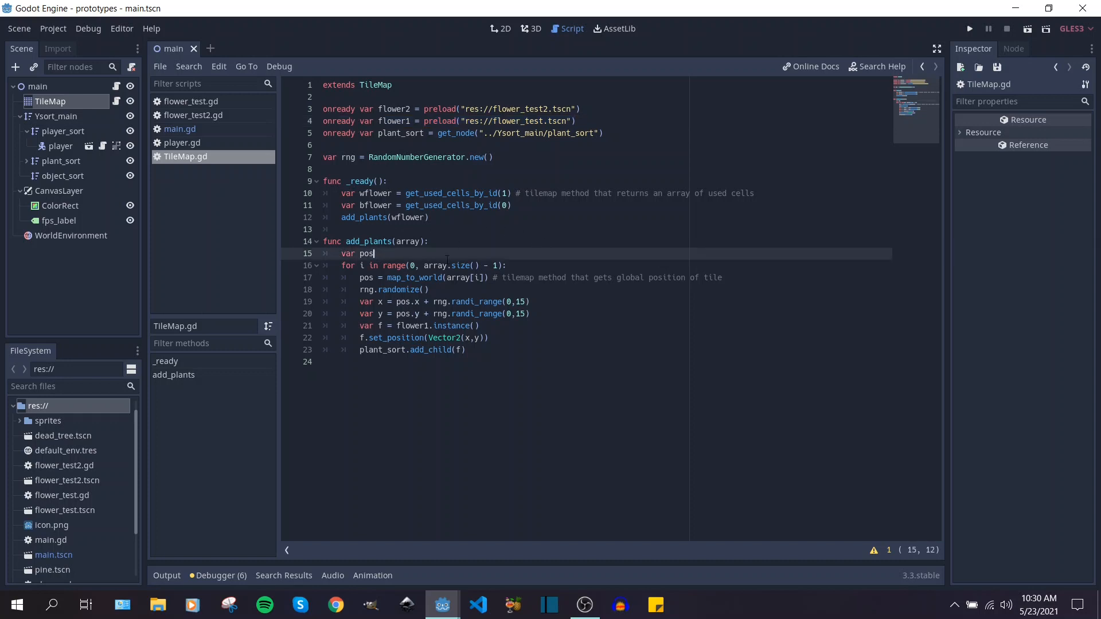
click(537, 304)
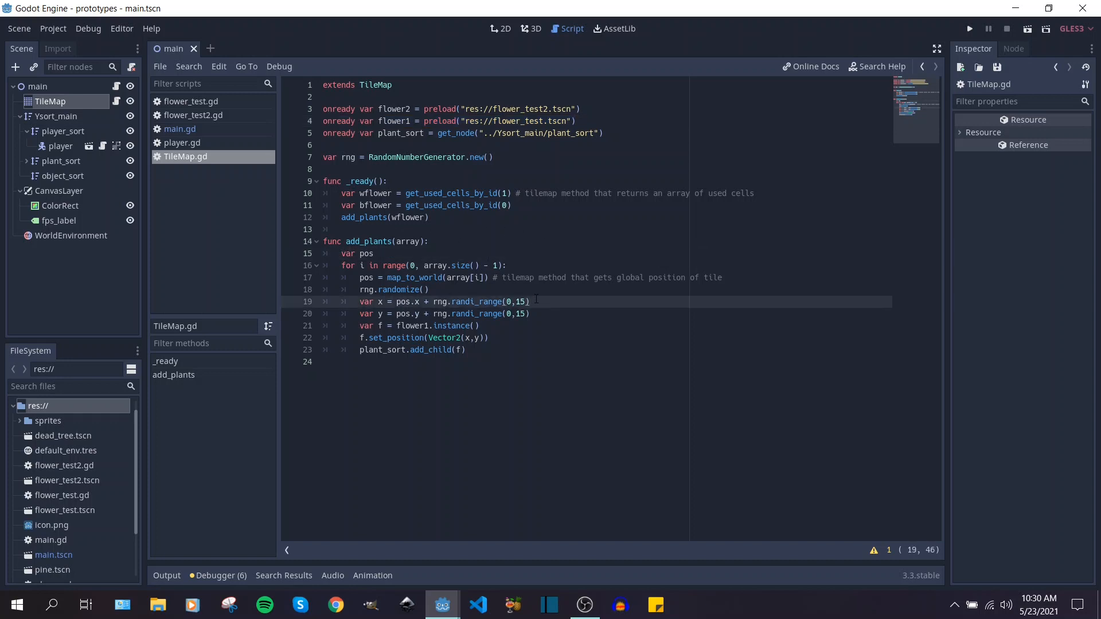
drag(359, 277, 489, 278)
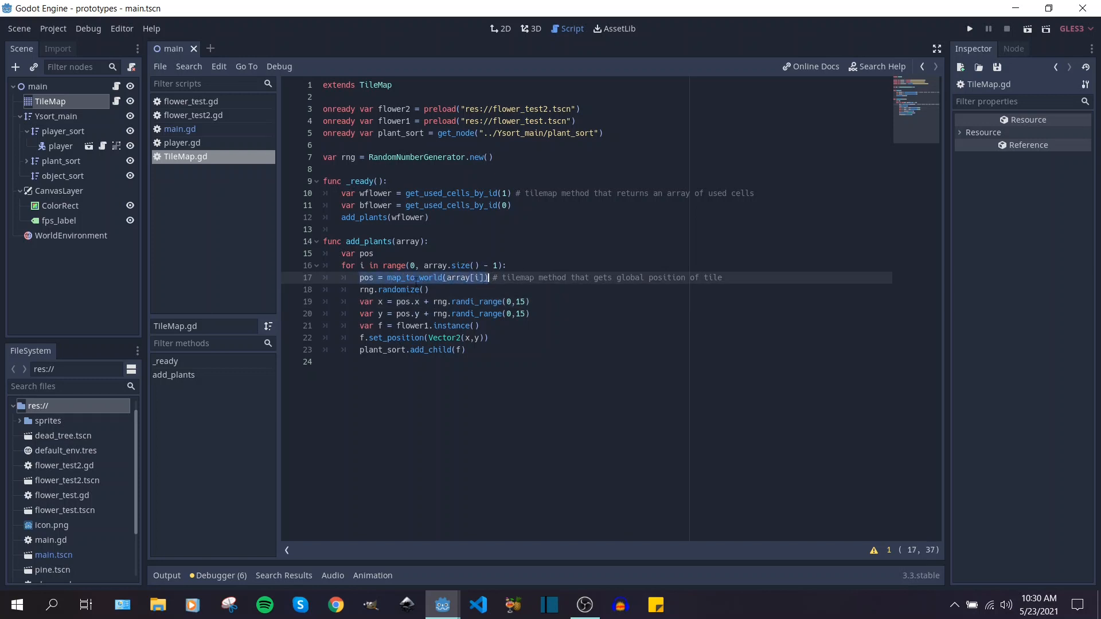
click(443, 278)
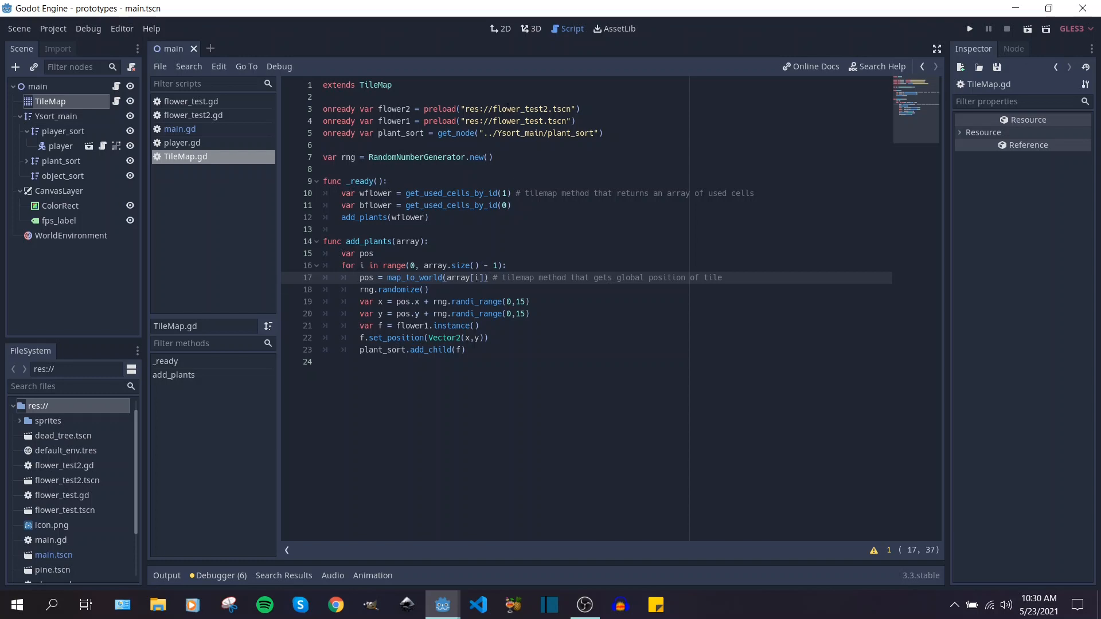
Examine the TileMap in the 2D scene, surveying the full extent of the light green tiles and the cell grid around the player
click(496, 31)
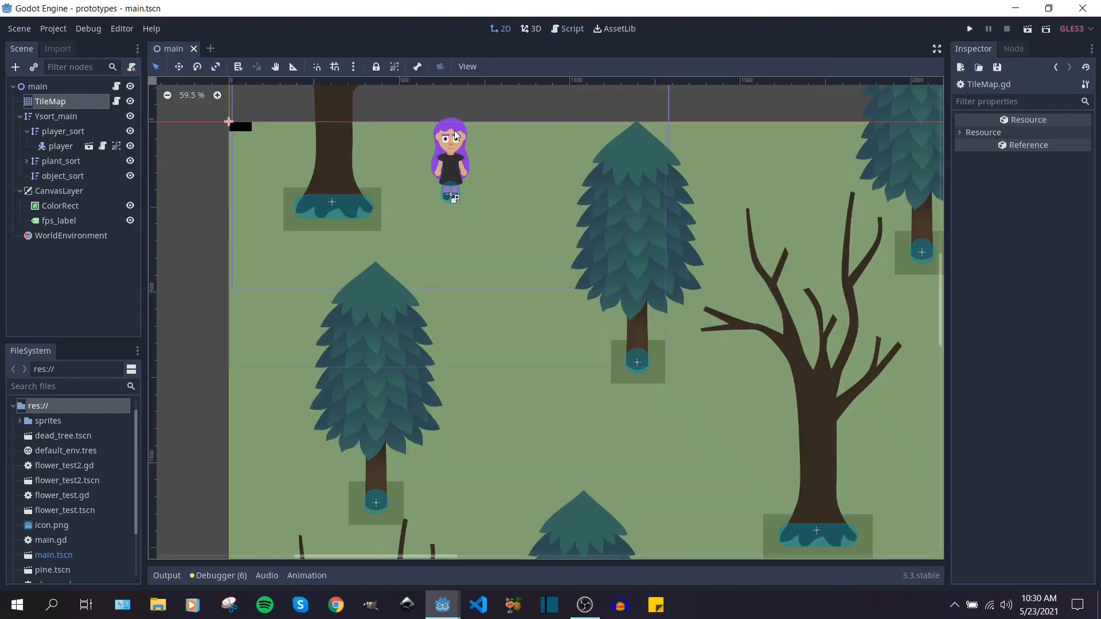
click(45, 104)
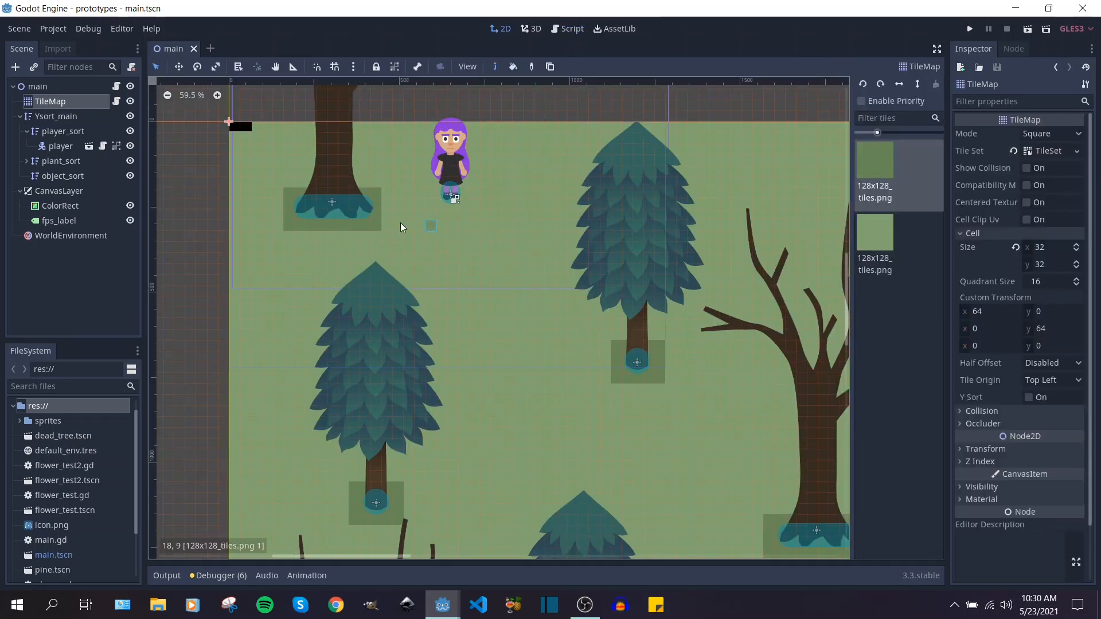
scroll(504, 257, down, 3)
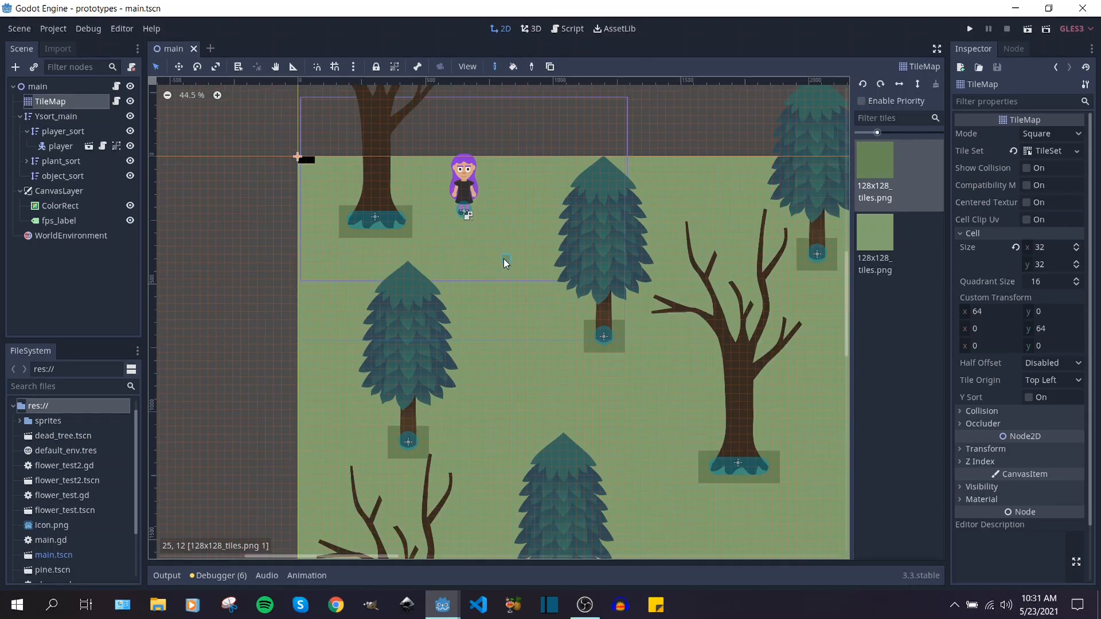
scroll(502, 251, down, 3)
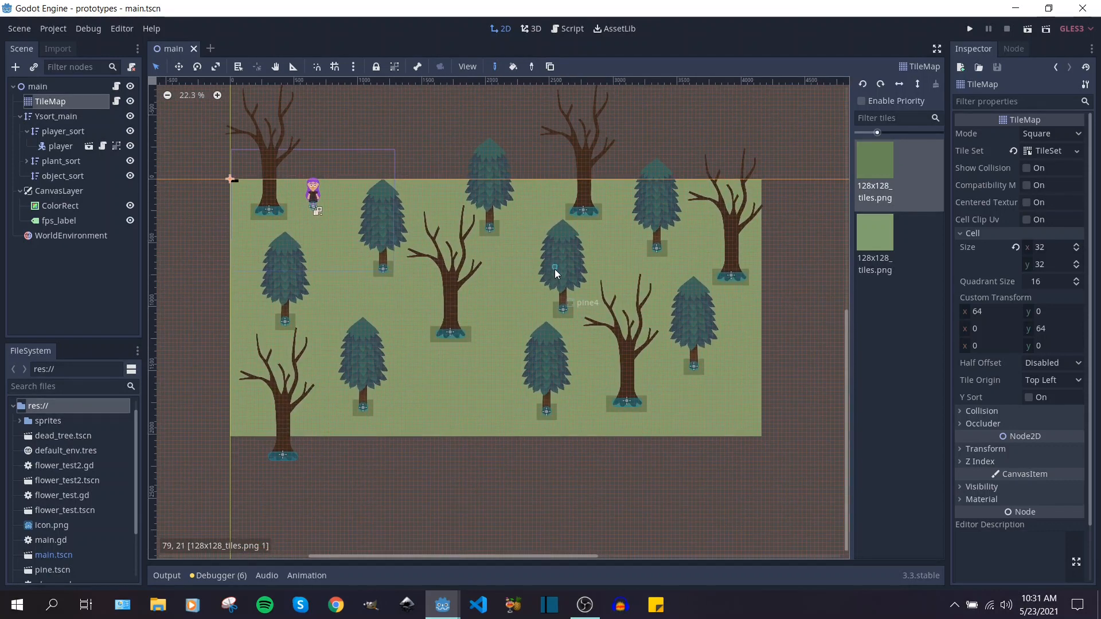
scroll(458, 267, up, 1)
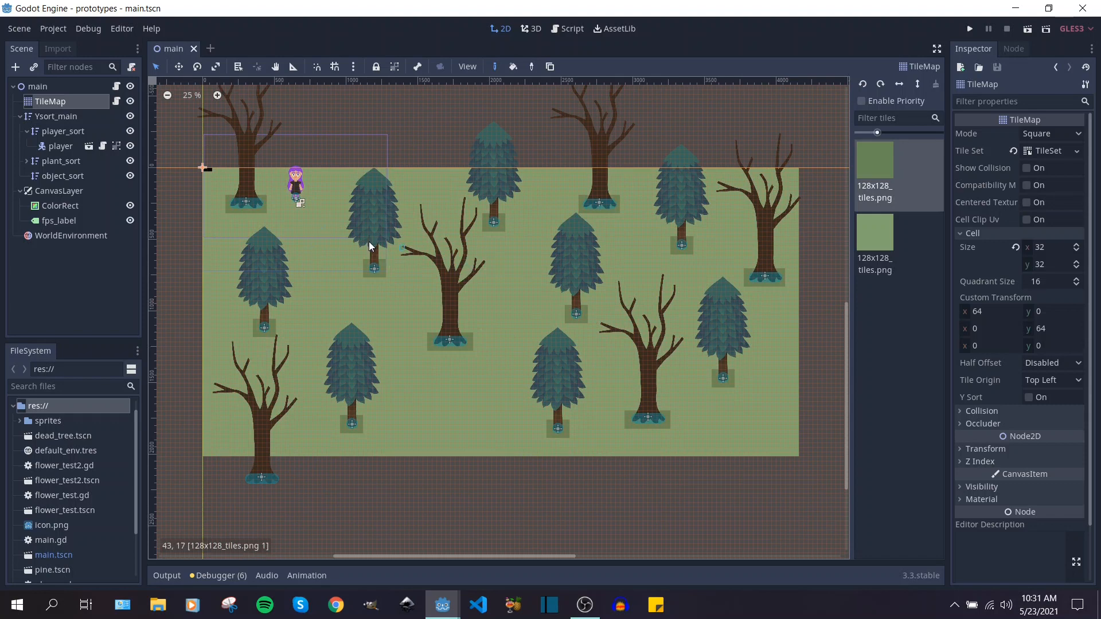
scroll(299, 223, up, 5)
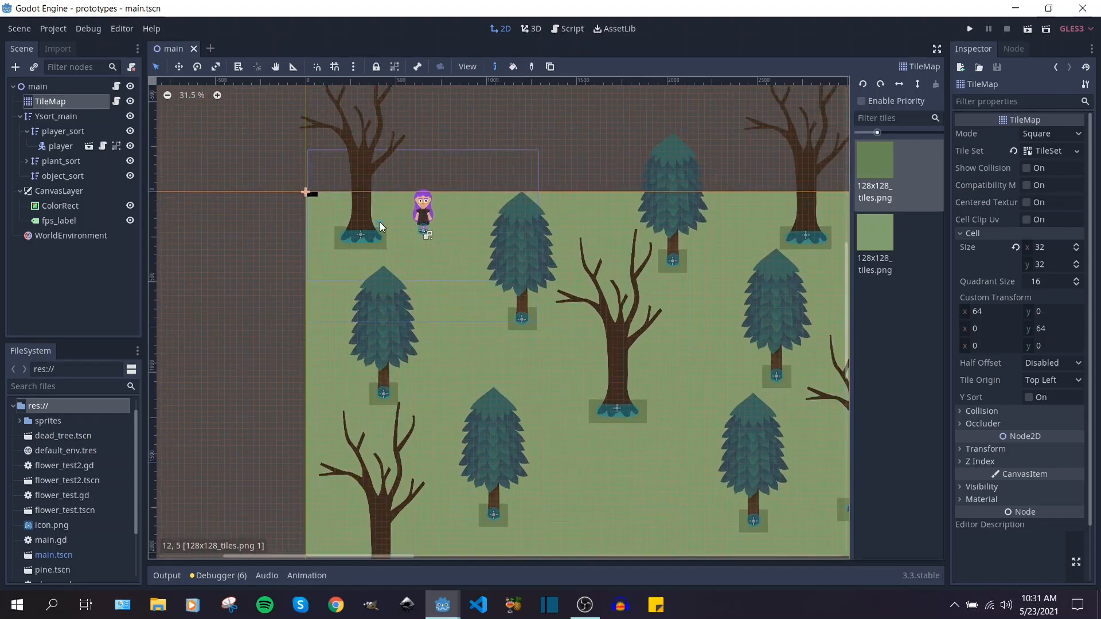
scroll(379, 231, up, 4)
scroll(530, 292, down, 7)
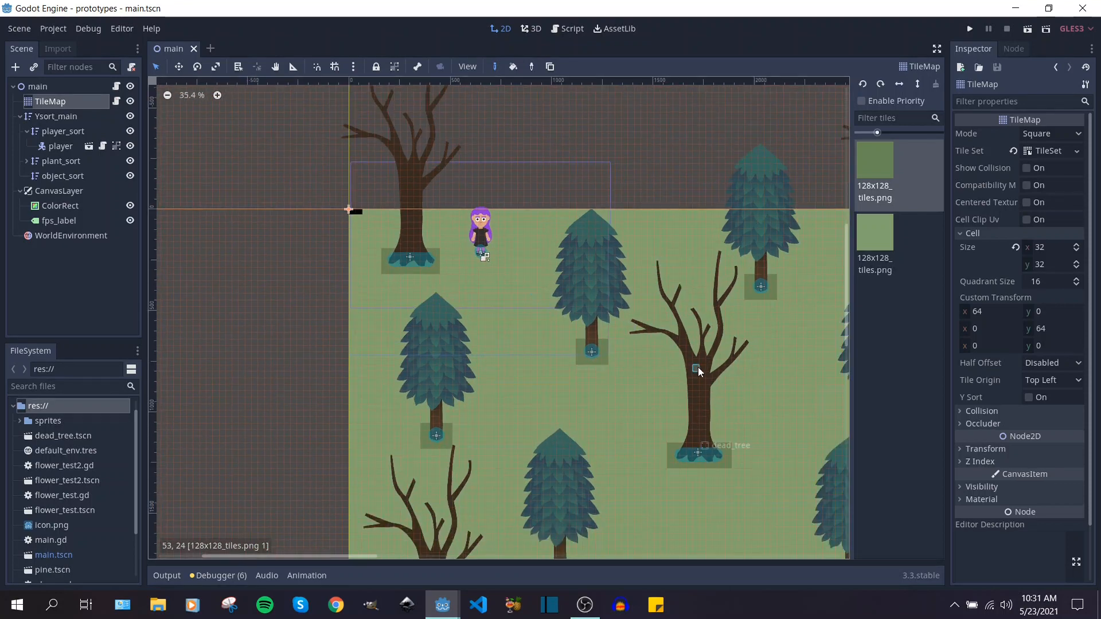
middle_drag(697, 367, 505, 248)
scroll(574, 270, down, 6)
middle_drag(625, 261, 550, 276)
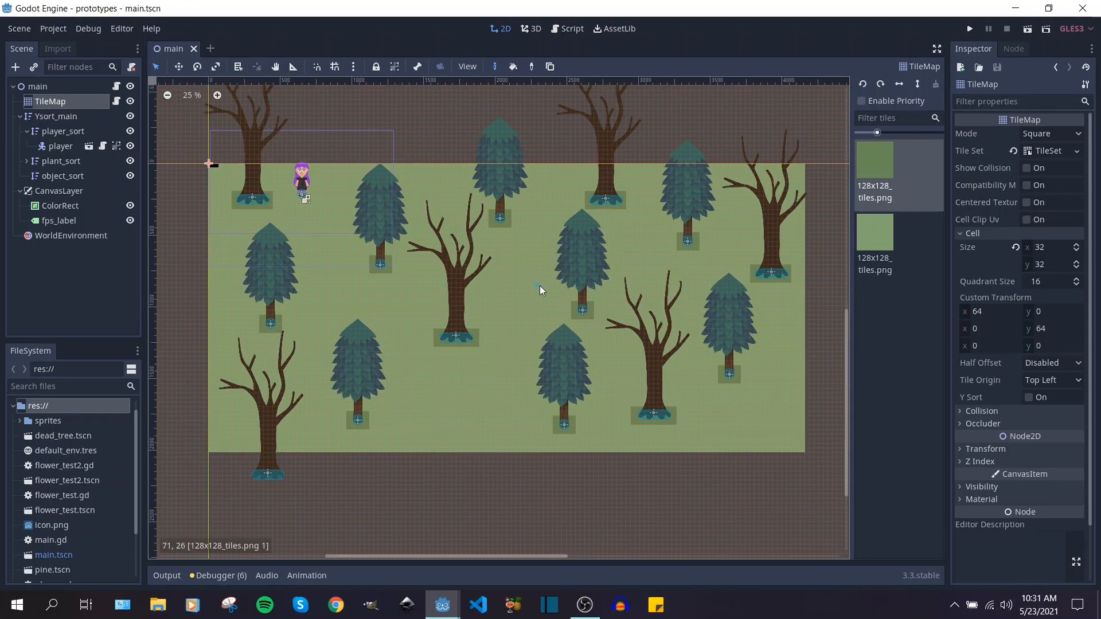
scroll(534, 292, up, 1)
scroll(283, 214, up, 2)
middle_drag(283, 214, 565, 327)
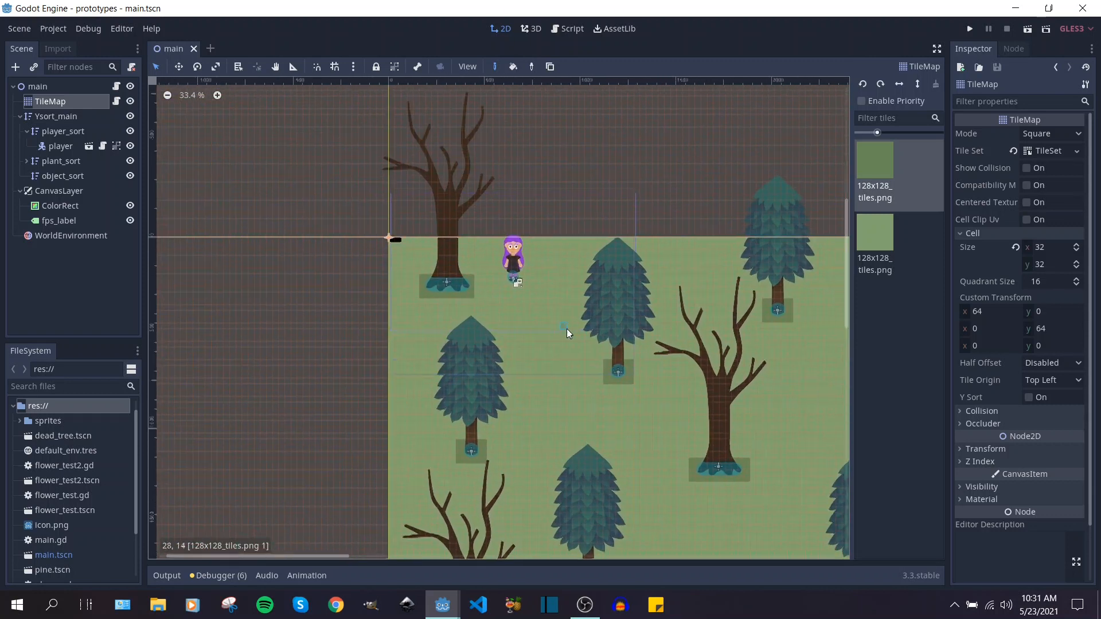
scroll(520, 270, up, 3)
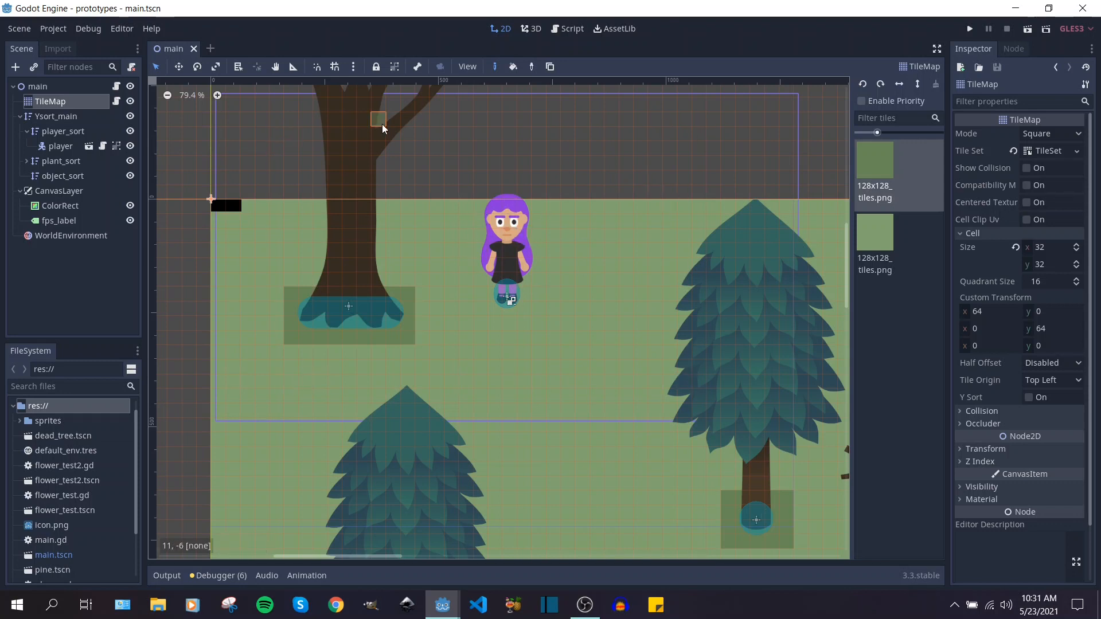
Review the TileMap script's array.size() loop range in add_plants and the get_used_cells_by_id(1) call in _ready
click(572, 32)
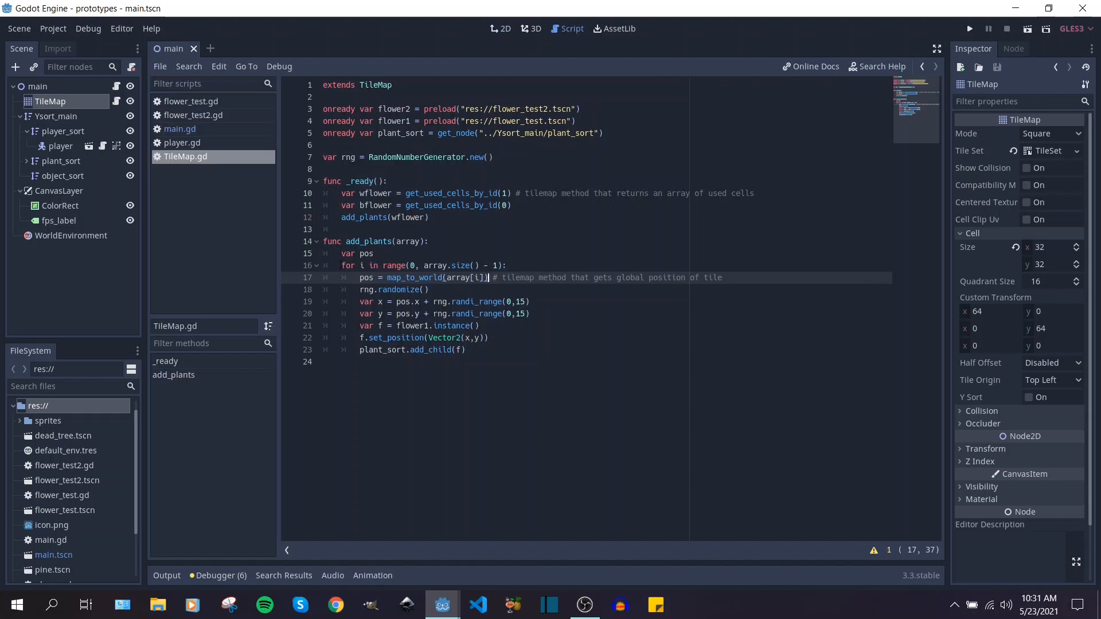
click(363, 266)
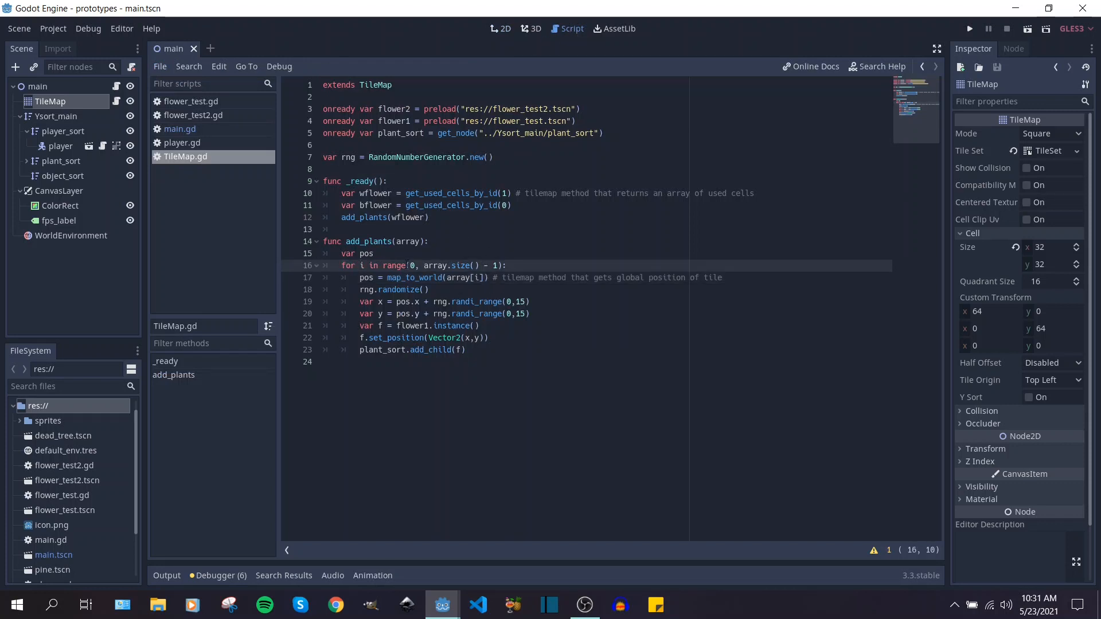
drag(424, 266, 479, 265)
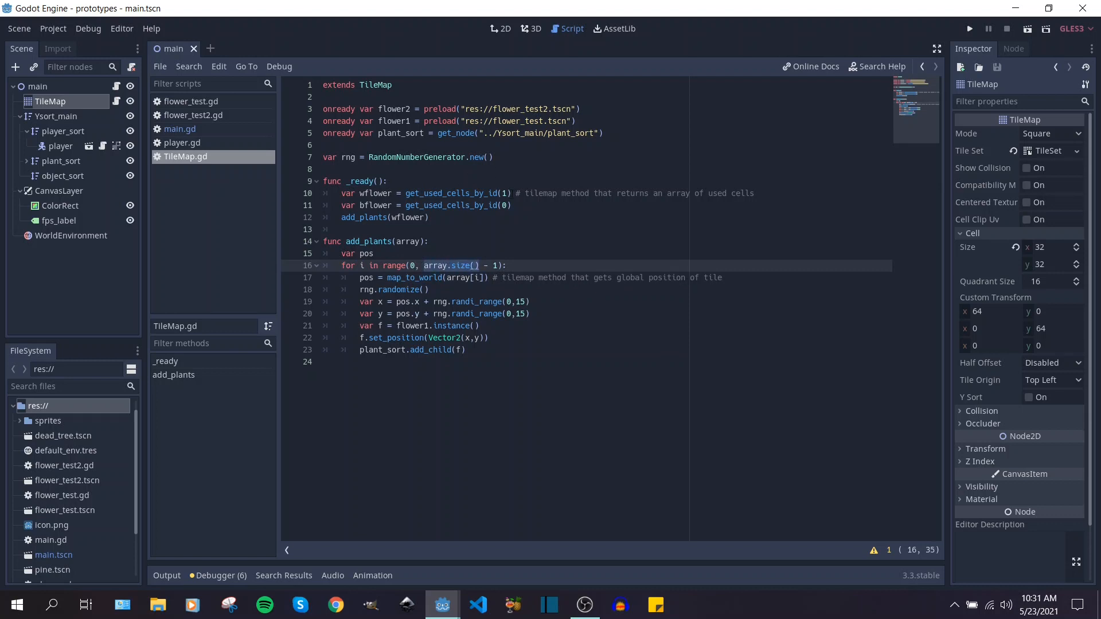
click(511, 193)
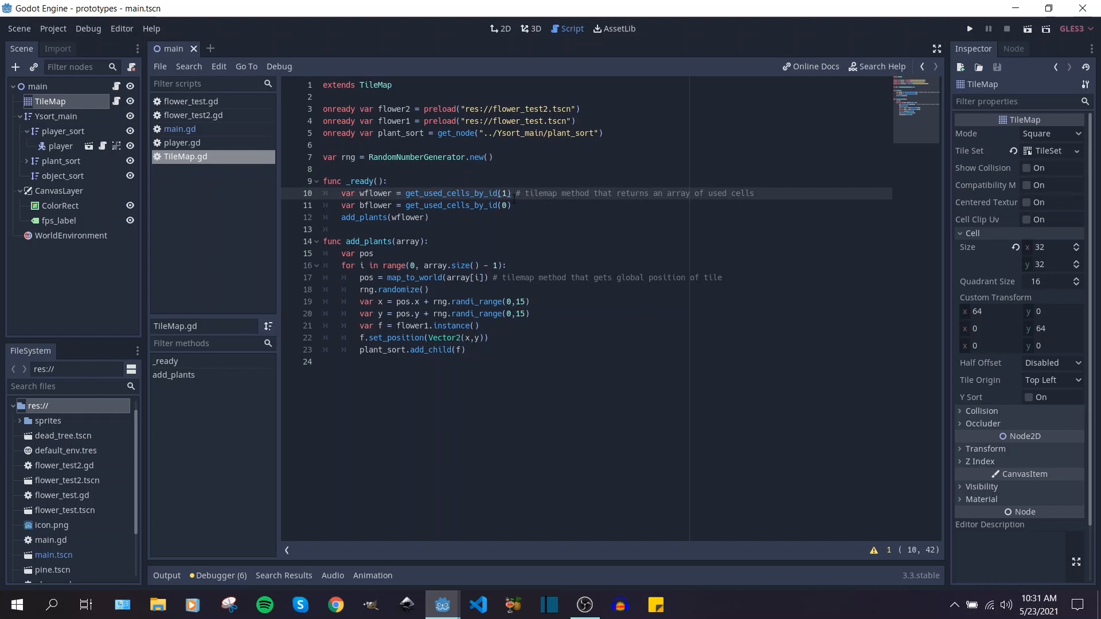
drag(405, 193, 651, 193)
click(488, 194)
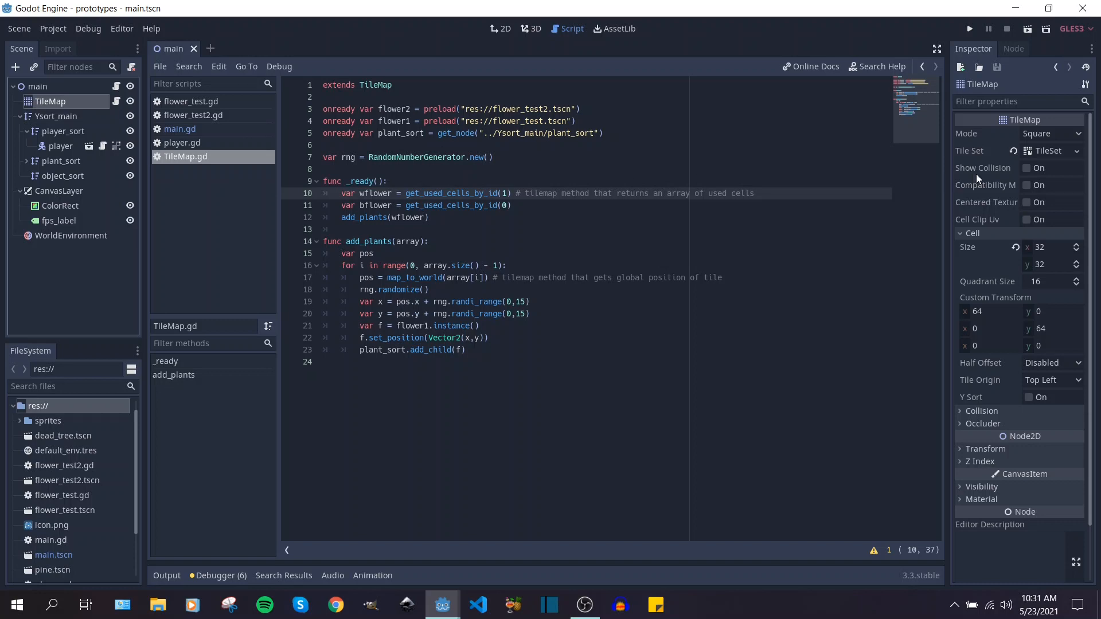
Inspect the tile set's texture, and check the tile ids in the TileMap palette by enlarging its previews and selecting the light green tile
click(1035, 150)
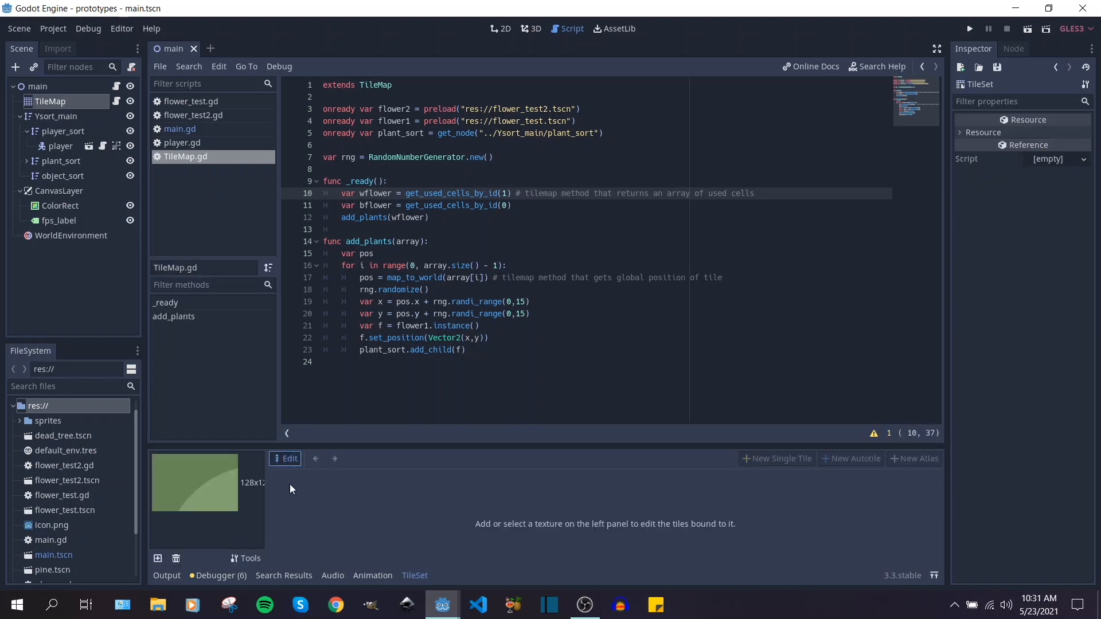
click(205, 492)
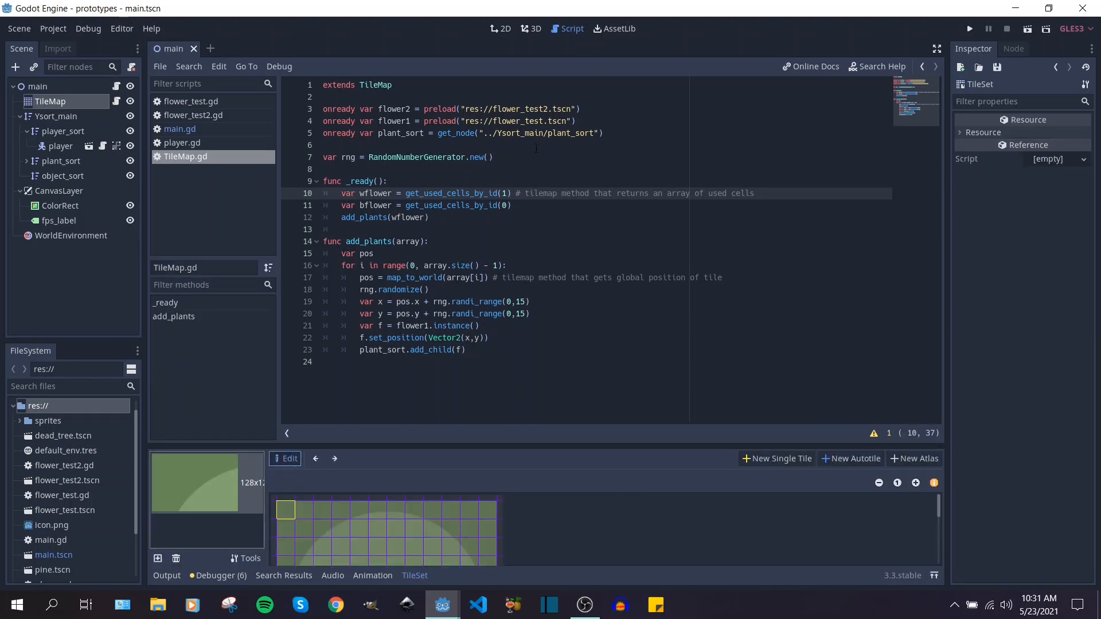
click(501, 28)
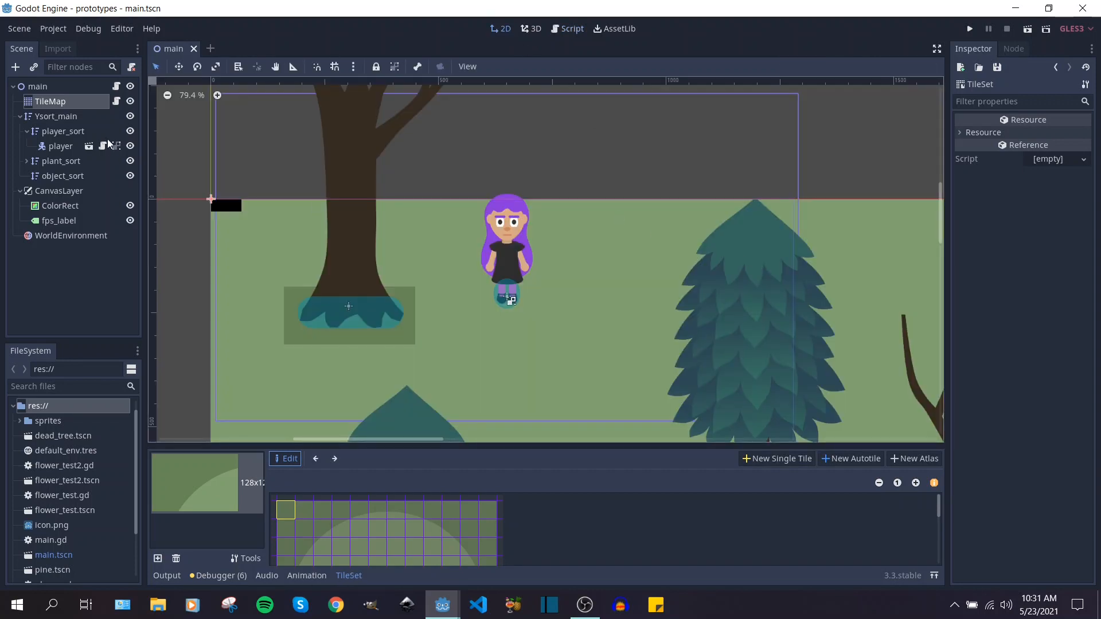
click(58, 103)
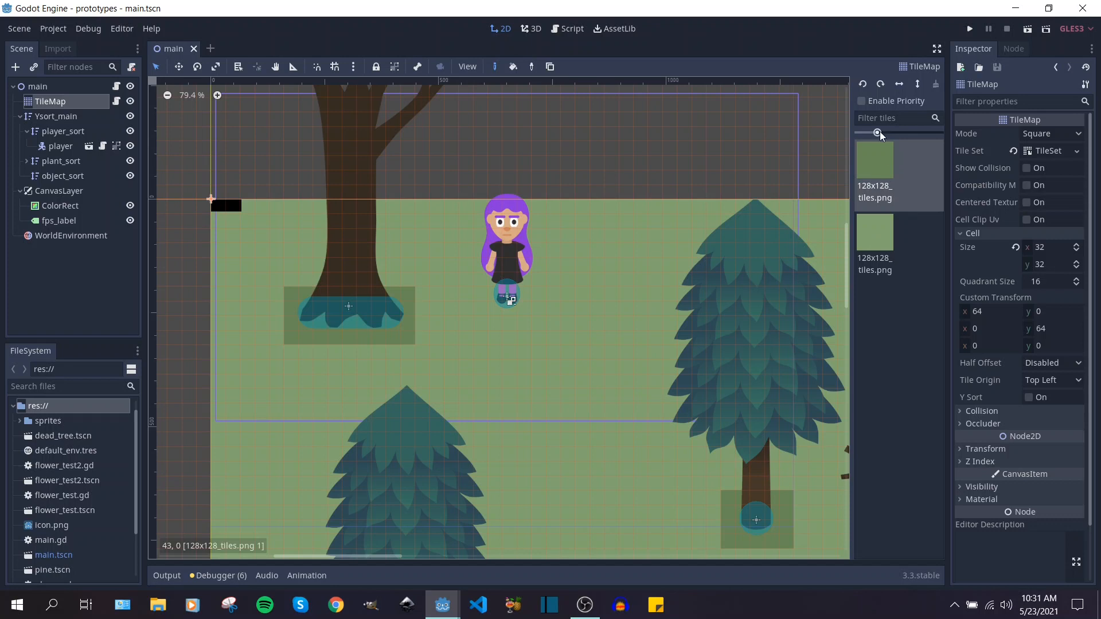
drag(880, 132, 894, 130)
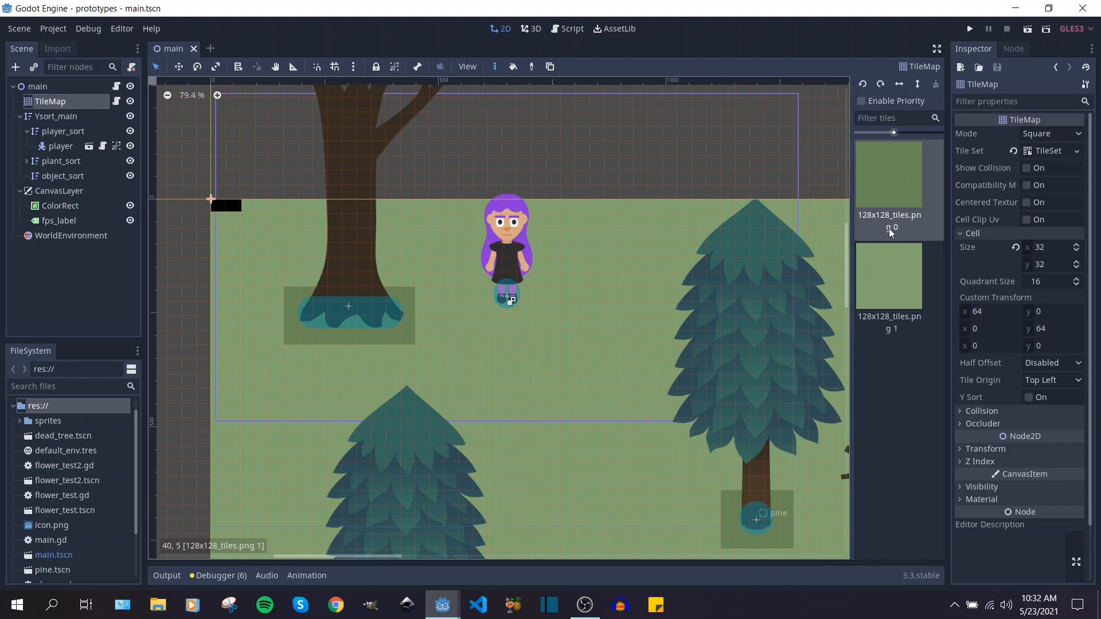
click(878, 310)
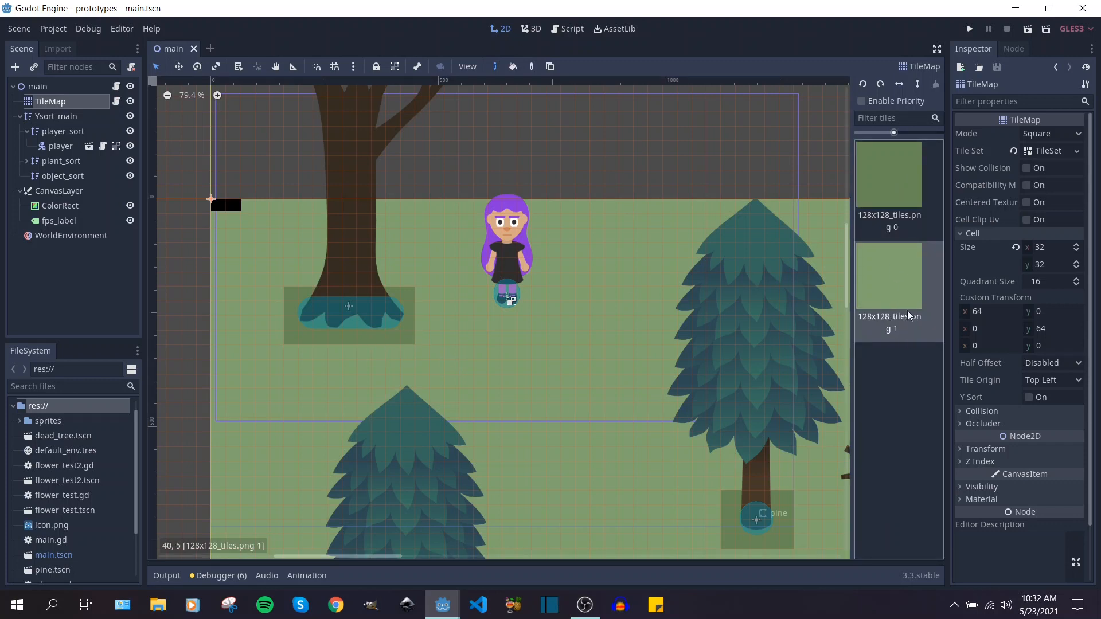
Return to the TileMap script and review how wflower is assigned from get_used_cells_by_id(1) for the add_plants loop
click(572, 30)
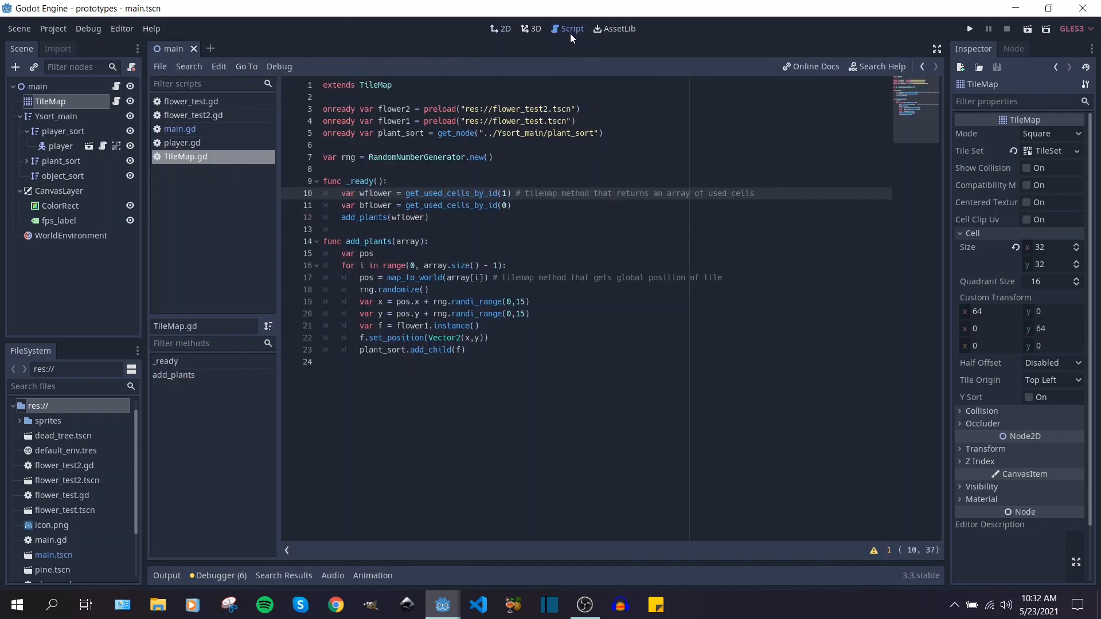
click(507, 266)
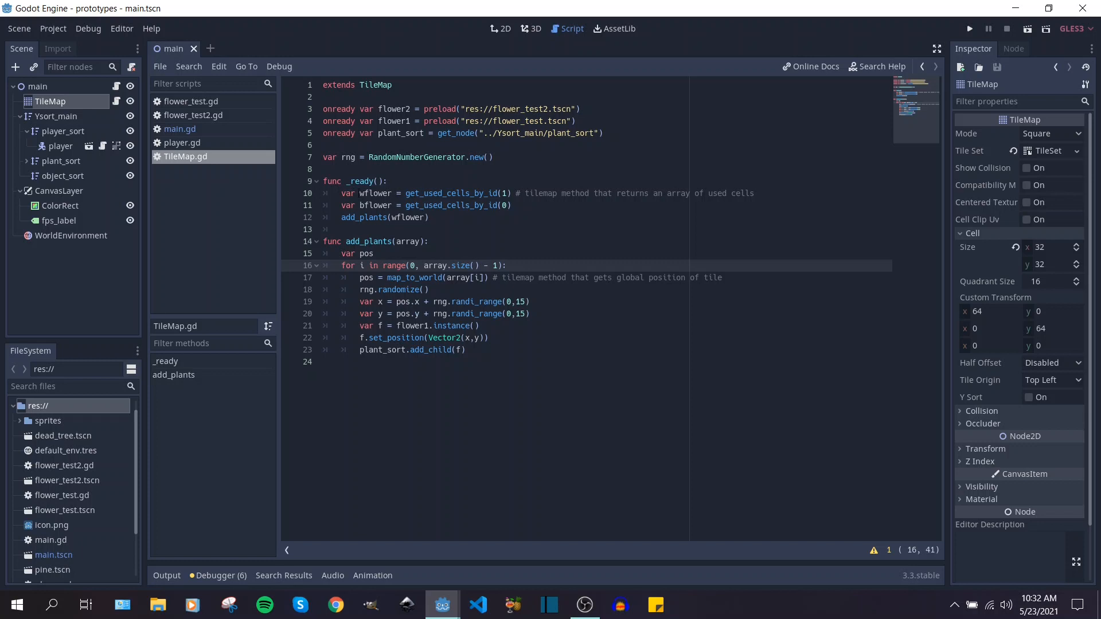
drag(360, 193, 393, 193)
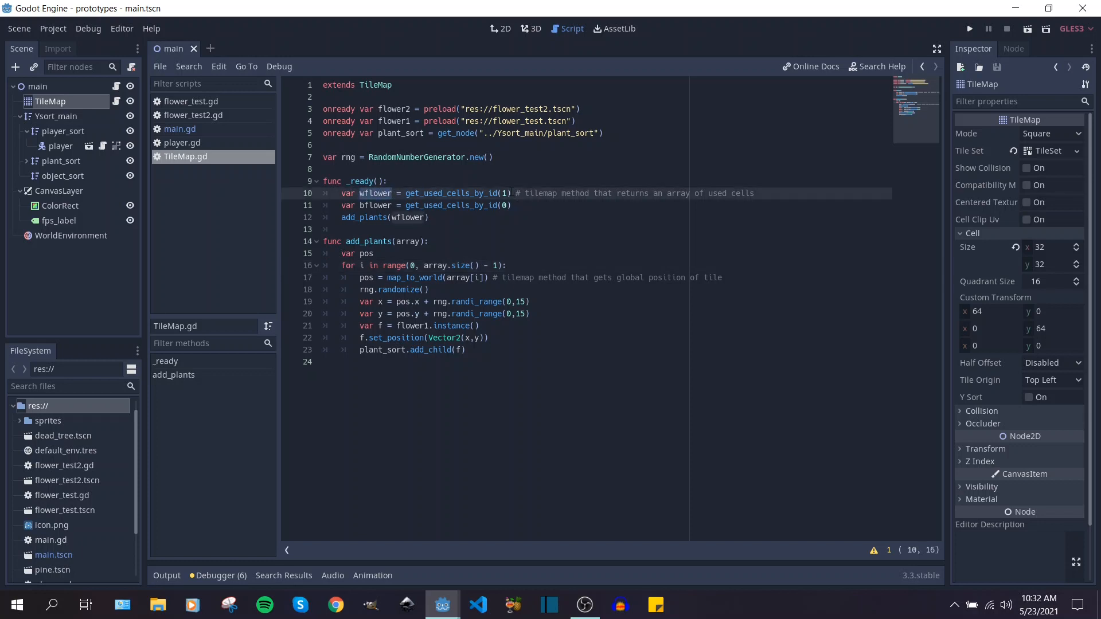
drag(512, 193, 406, 193)
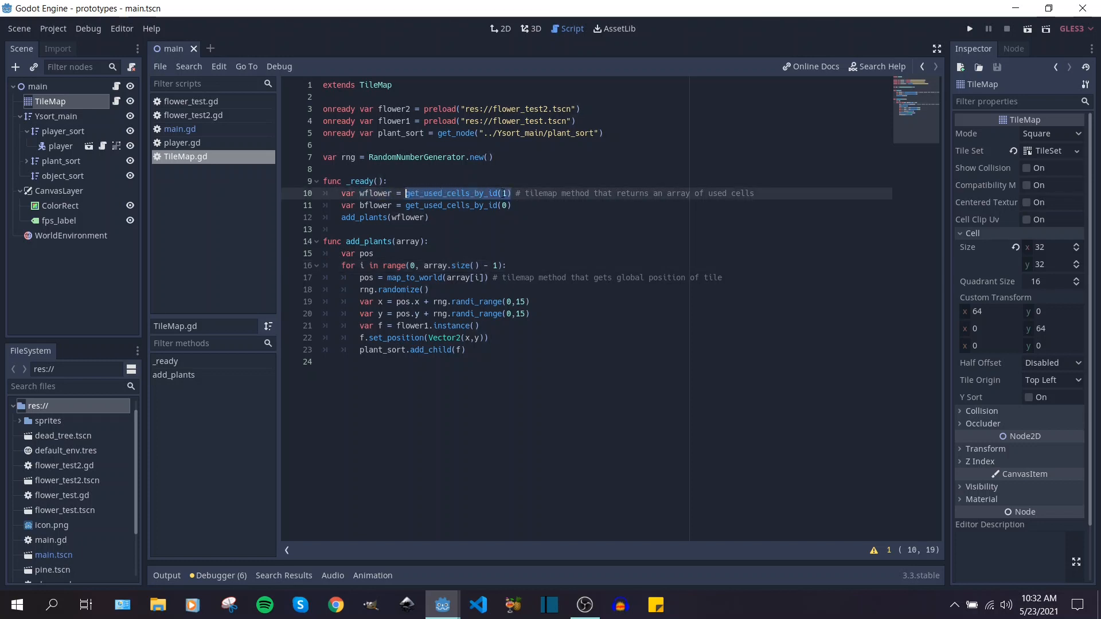
click(506, 194)
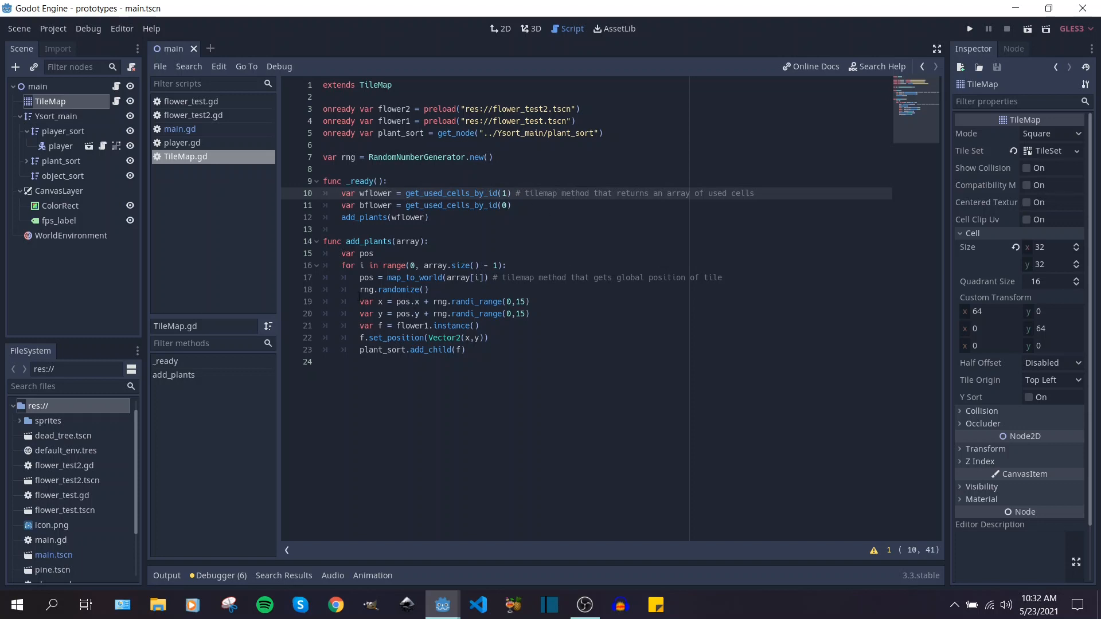
Review the position code in add_plants, from map_to_world and set_position to the randi_range offsets added to x and y
drag(357, 281, 498, 278)
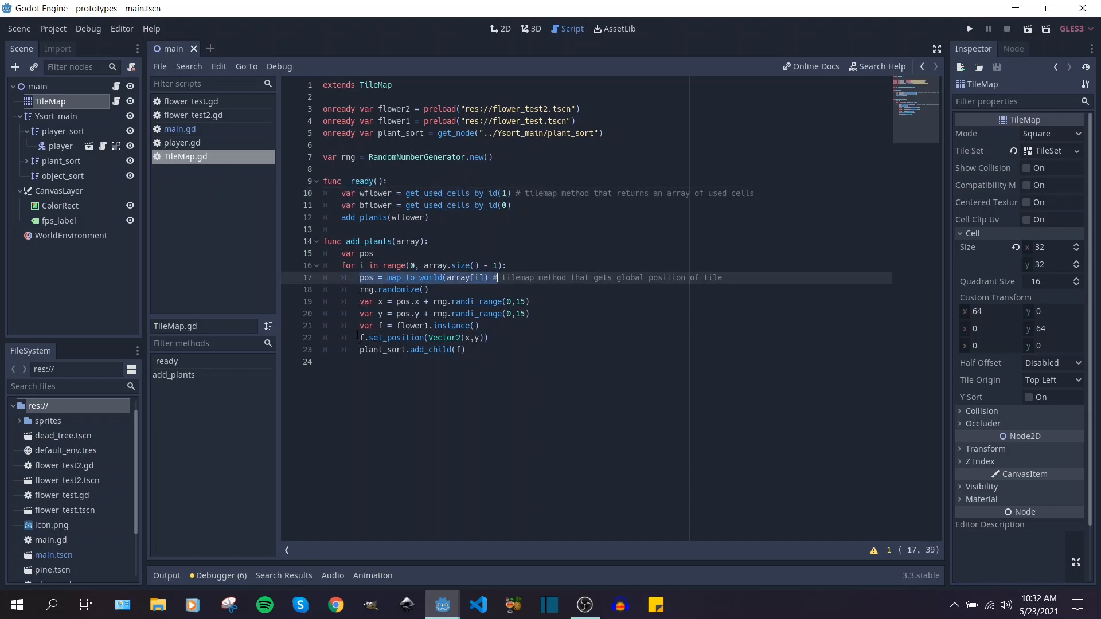
drag(359, 338, 491, 339)
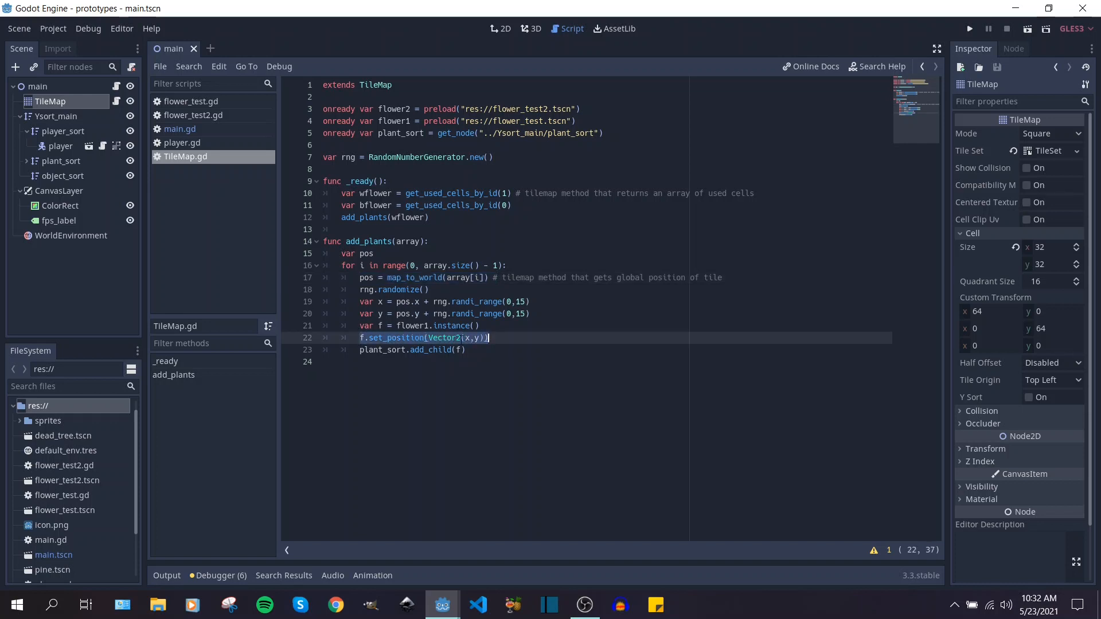
drag(528, 301, 433, 302)
drag(529, 314, 434, 314)
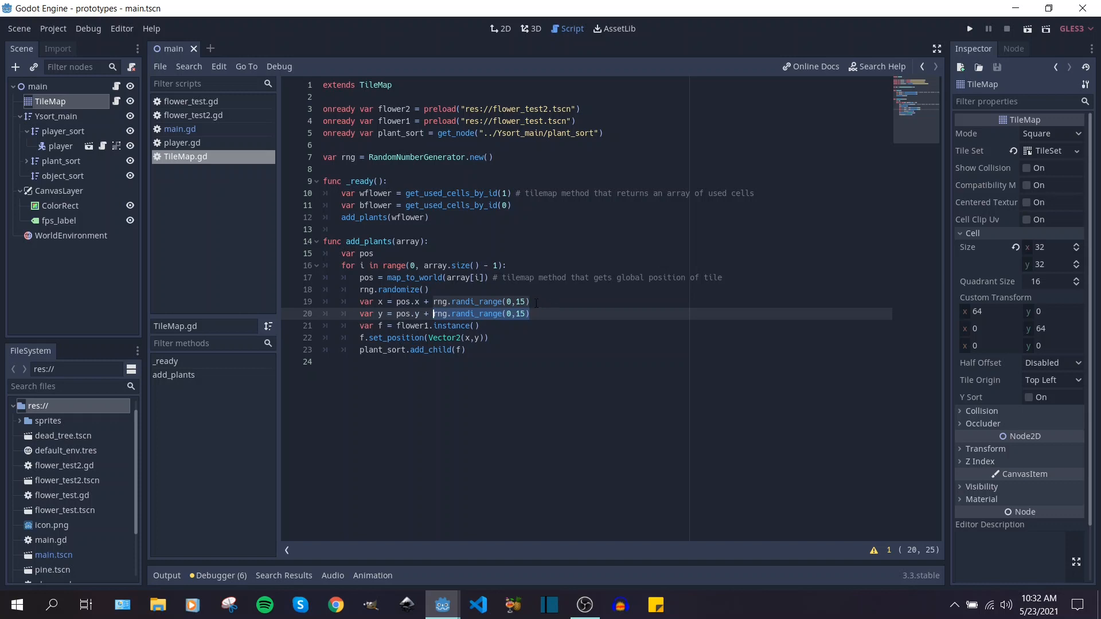
click(536, 303)
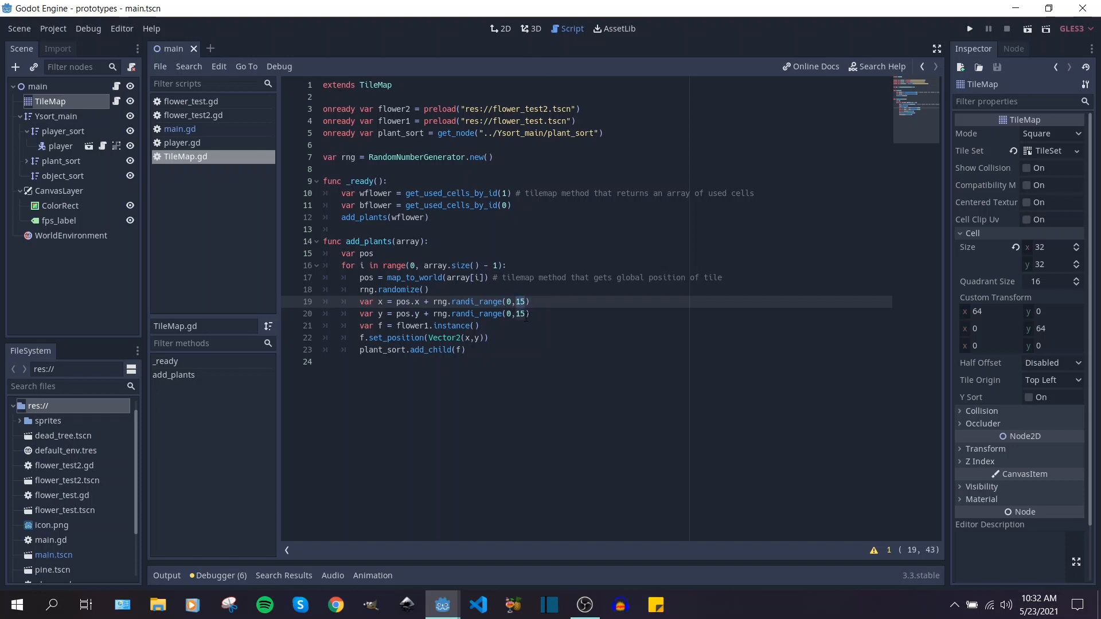
drag(526, 314, 516, 313)
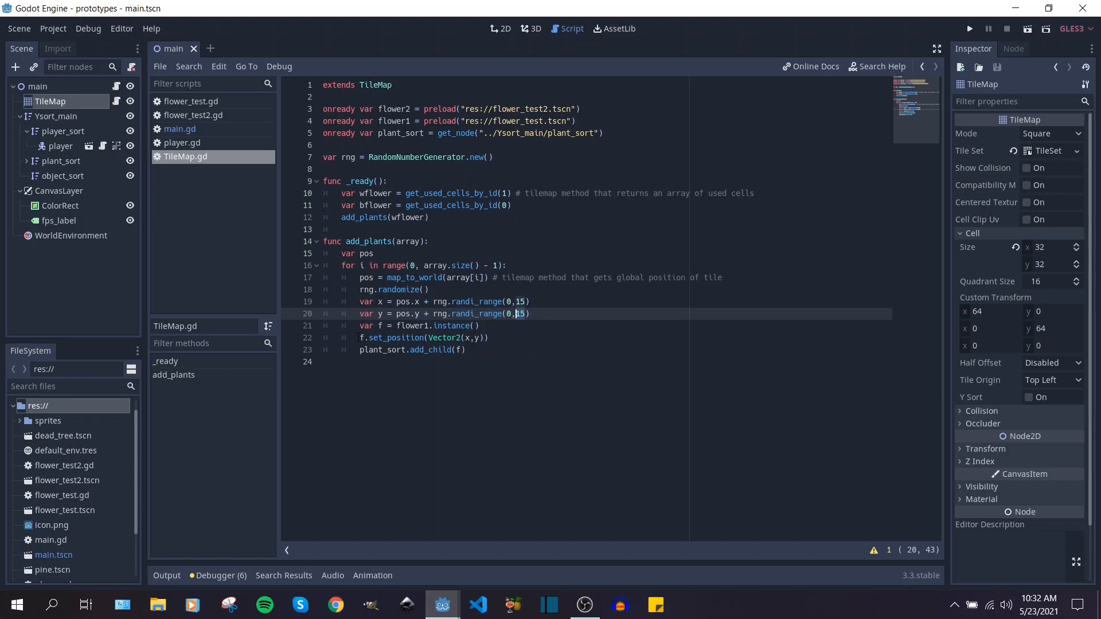
Compare the set_position(Vector2(x,y)) line with the 0 to 15 limits of the two randi_range calls
drag(359, 338, 494, 339)
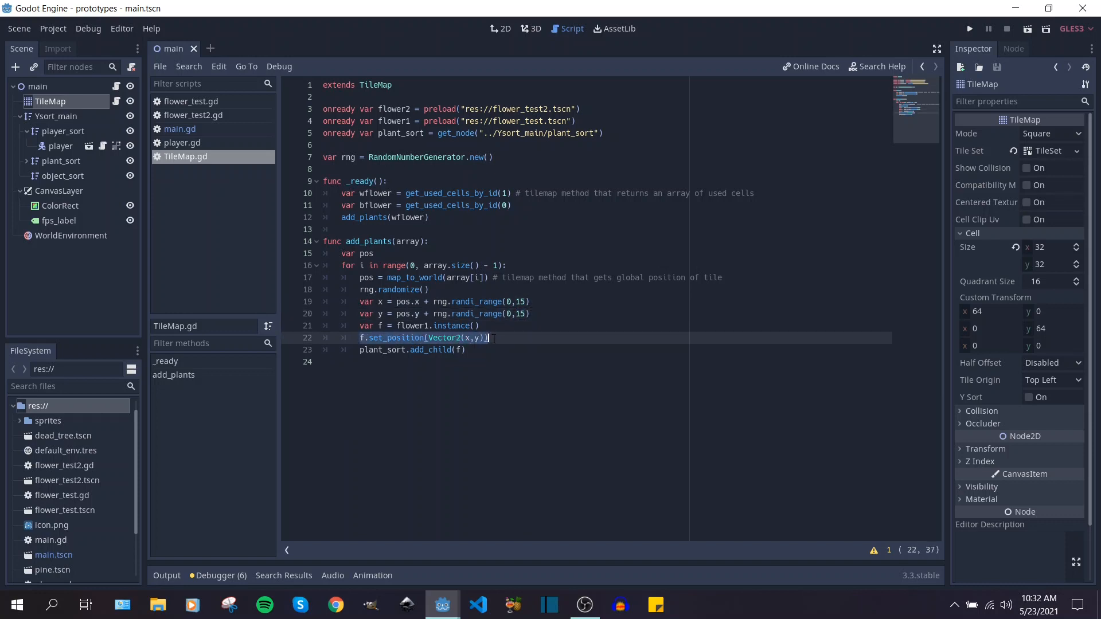
drag(526, 302, 507, 314)
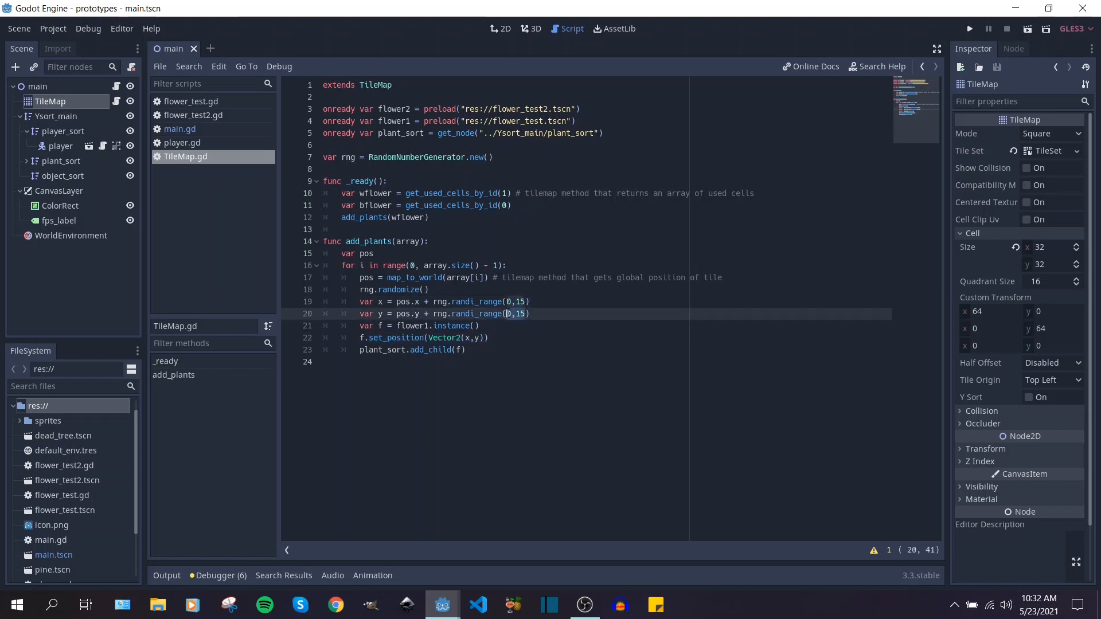
click(553, 294)
click(543, 313)
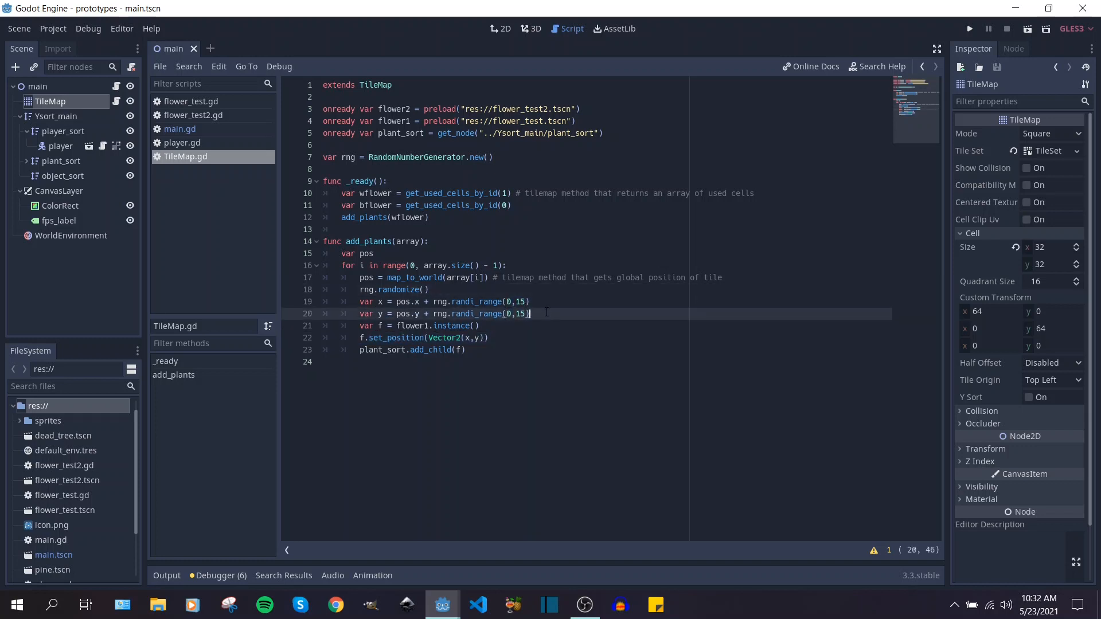
drag(488, 339, 360, 339)
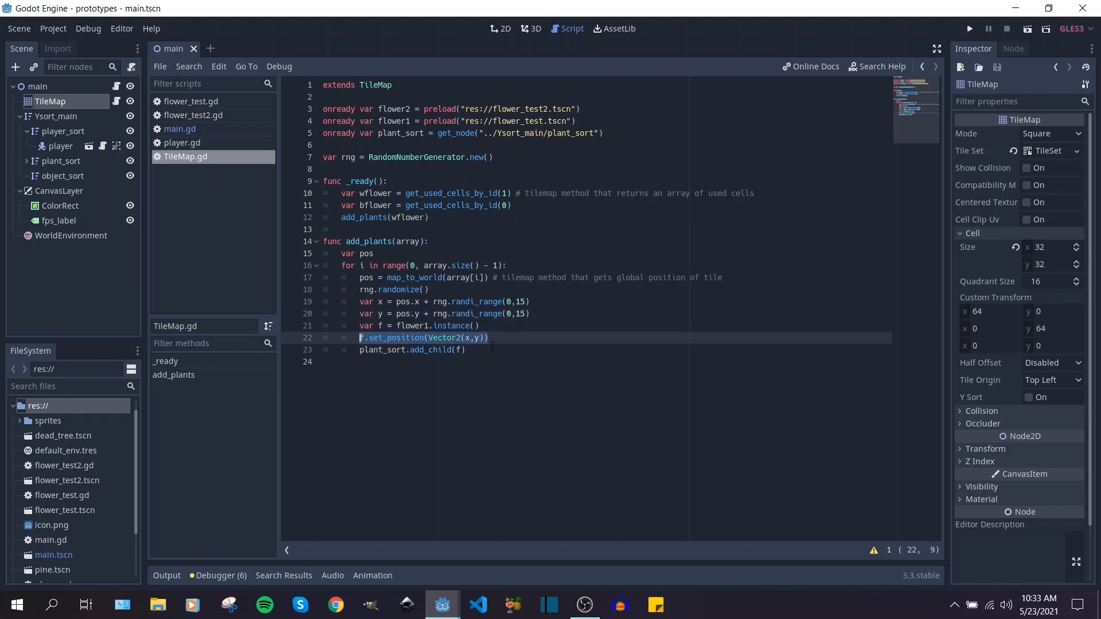
Review the plant_sort.add_child(f) line and the whole add_plants function from its declaration to that last line
click(361, 350)
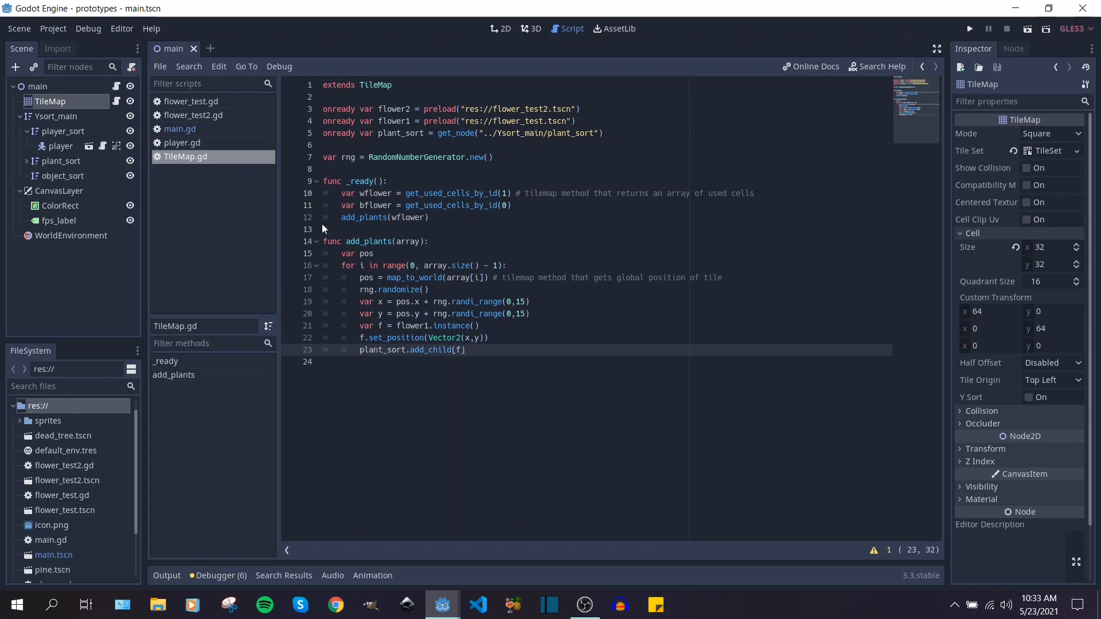
drag(325, 241, 470, 350)
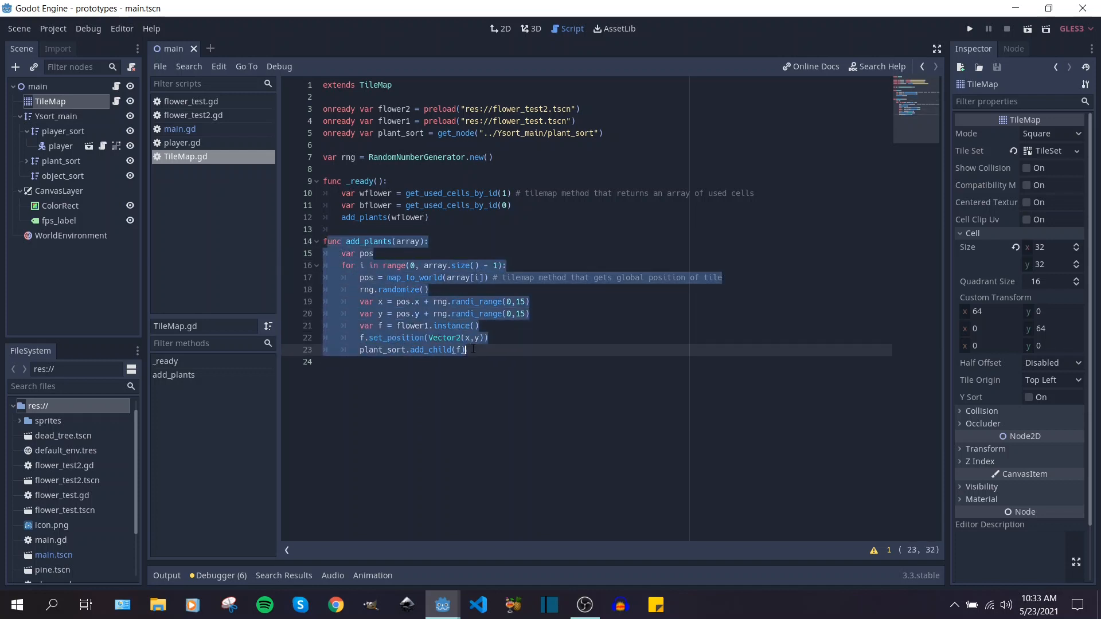
click(472, 350)
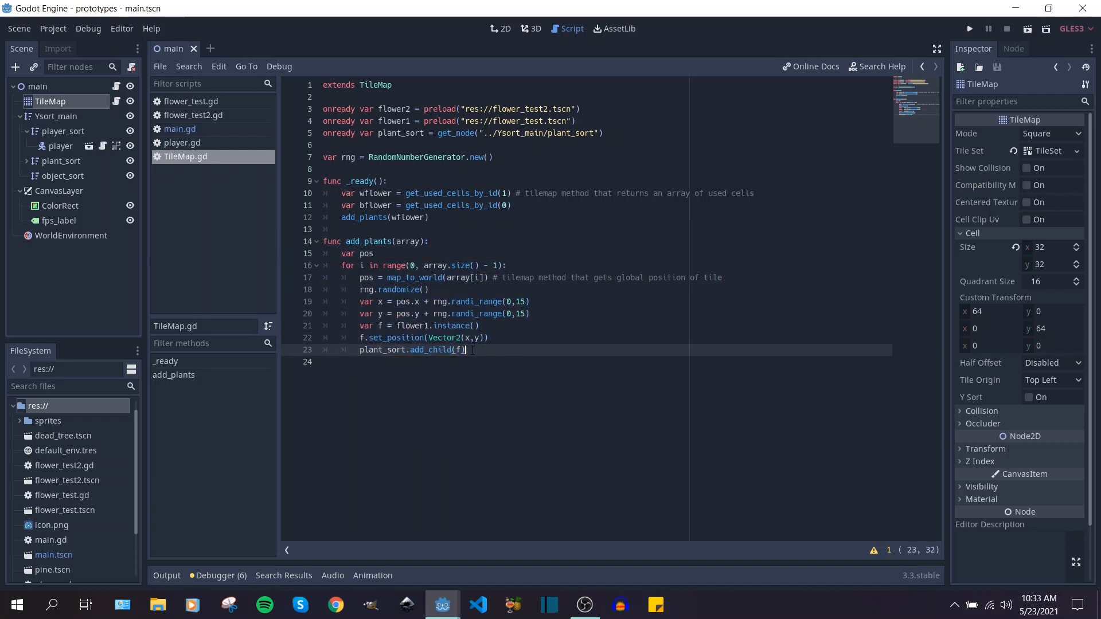
View the player area of the main scene in the 2D editor and check the project's printed output in the Godot console
click(497, 27)
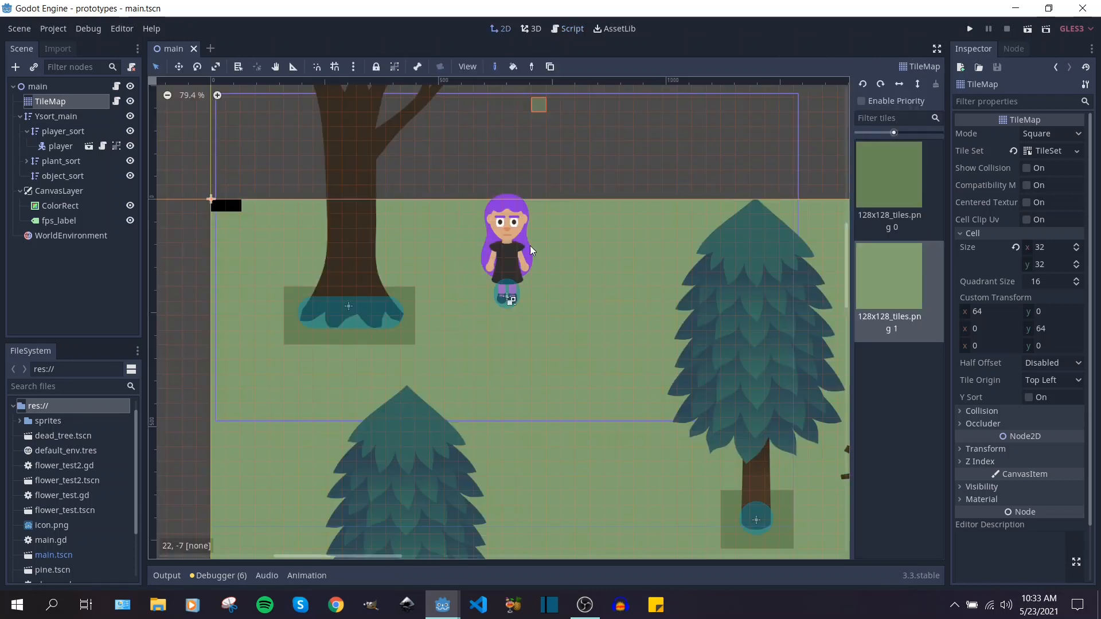
scroll(525, 240, down, 3)
middle_drag(525, 206, 549, 231)
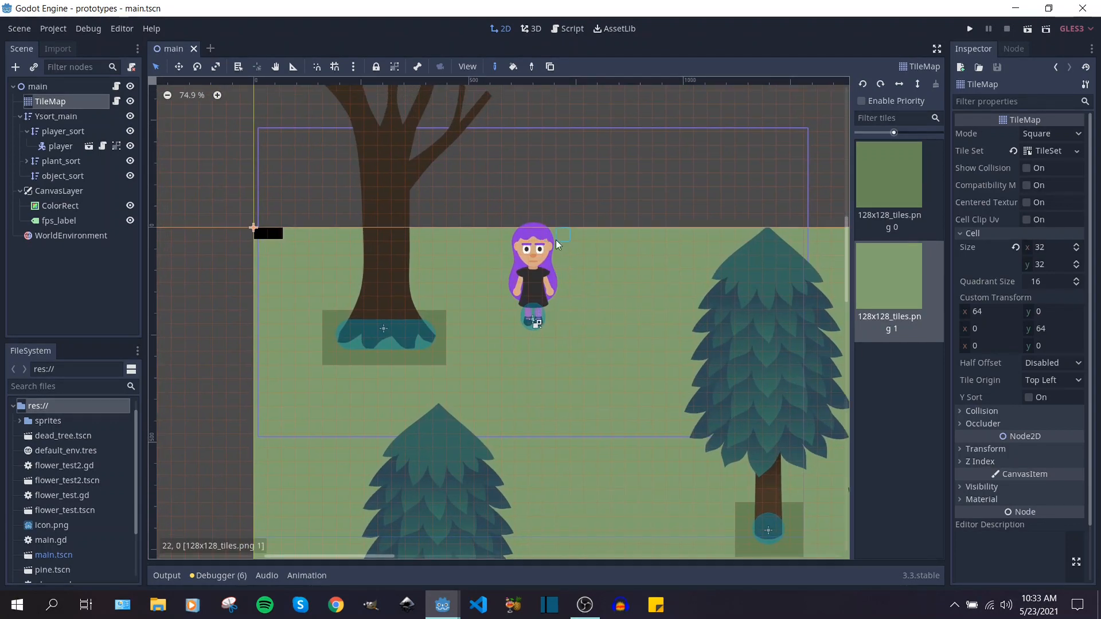
mouse_move(442, 605)
click(355, 560)
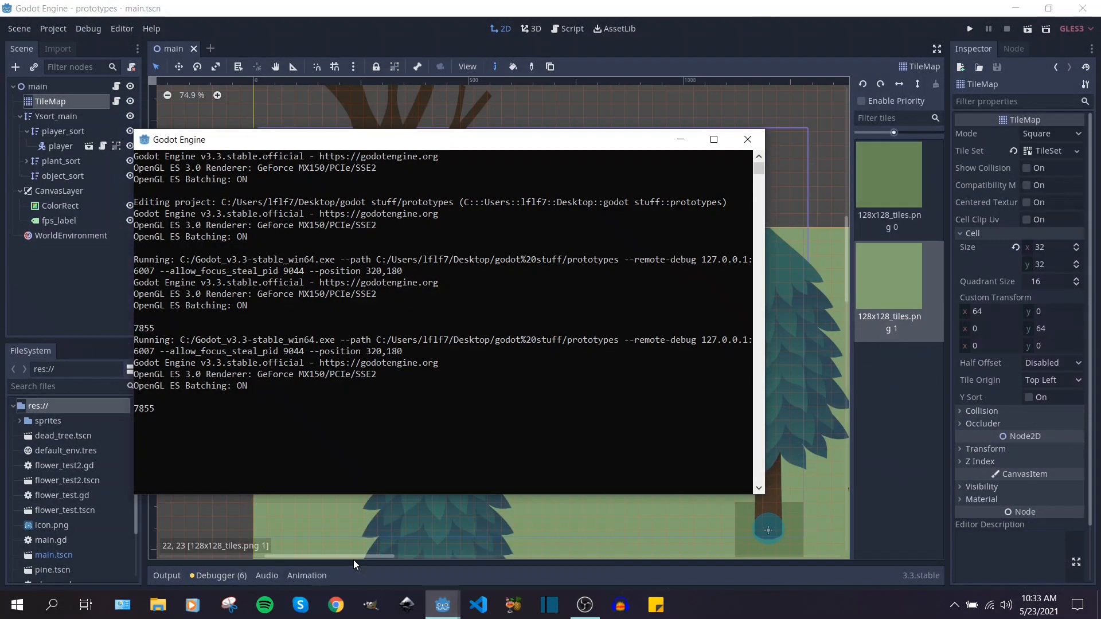
drag(381, 166, 251, 169)
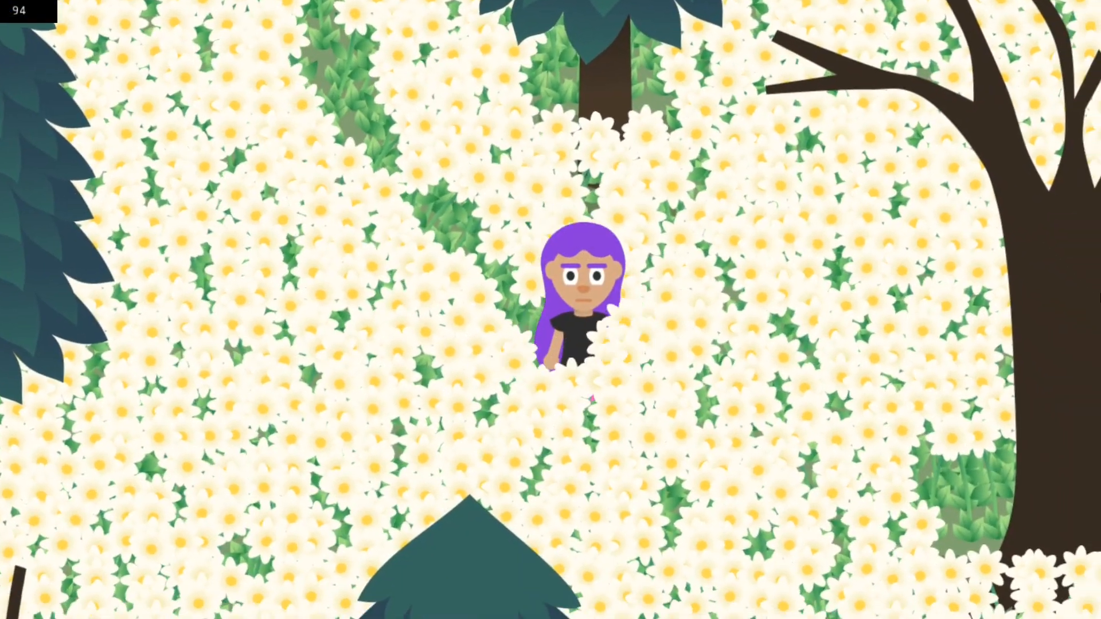
Walk the player in all directions through the flower field of the running game, observing the swaying flowers and the fps label
key(Right)
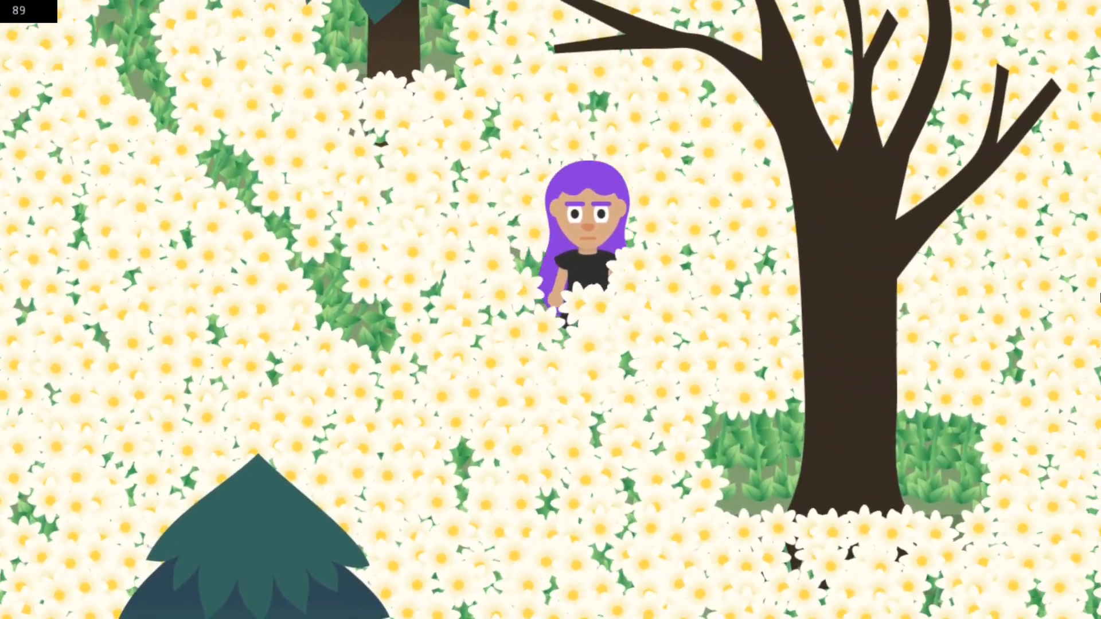
key(Left)
key(Down)
key(Right)
key(Left)
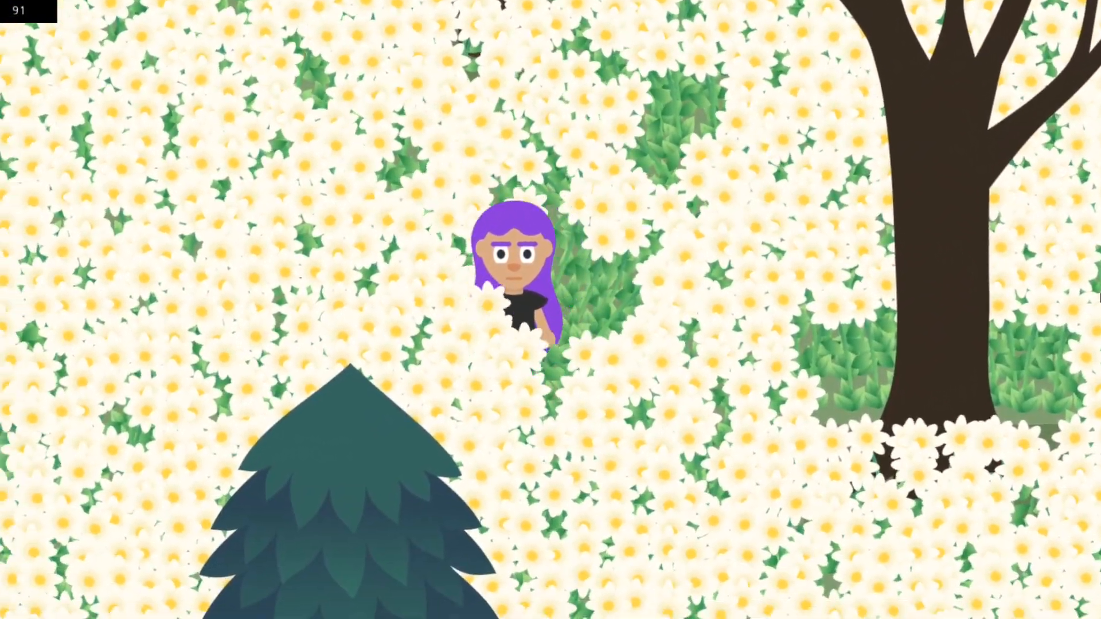
key(Up)
key(Right)
key(Down)
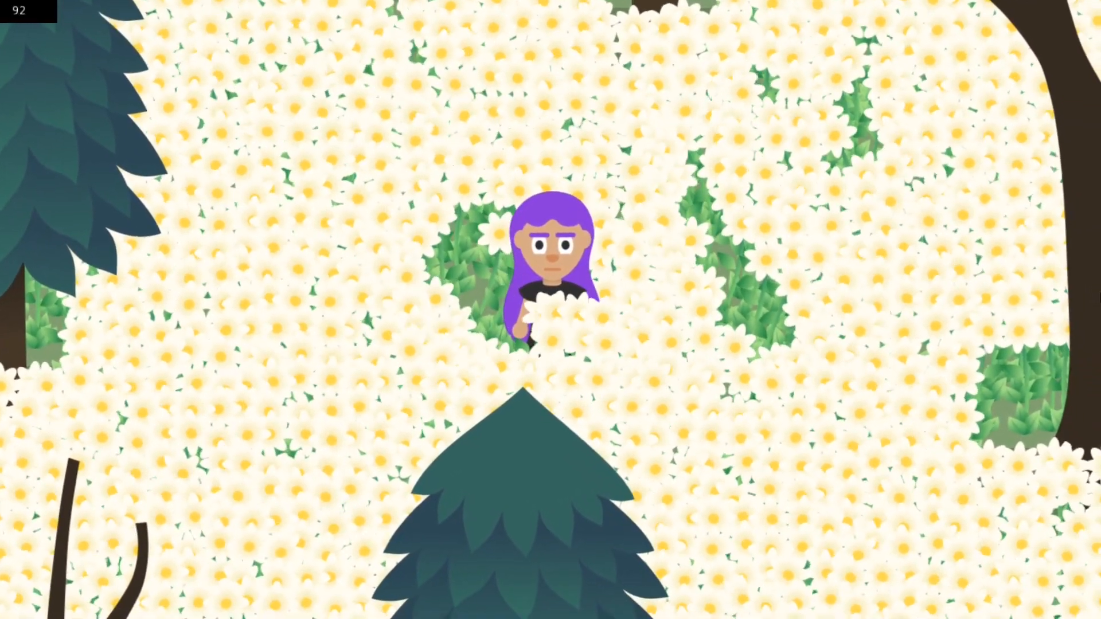
key(Right)
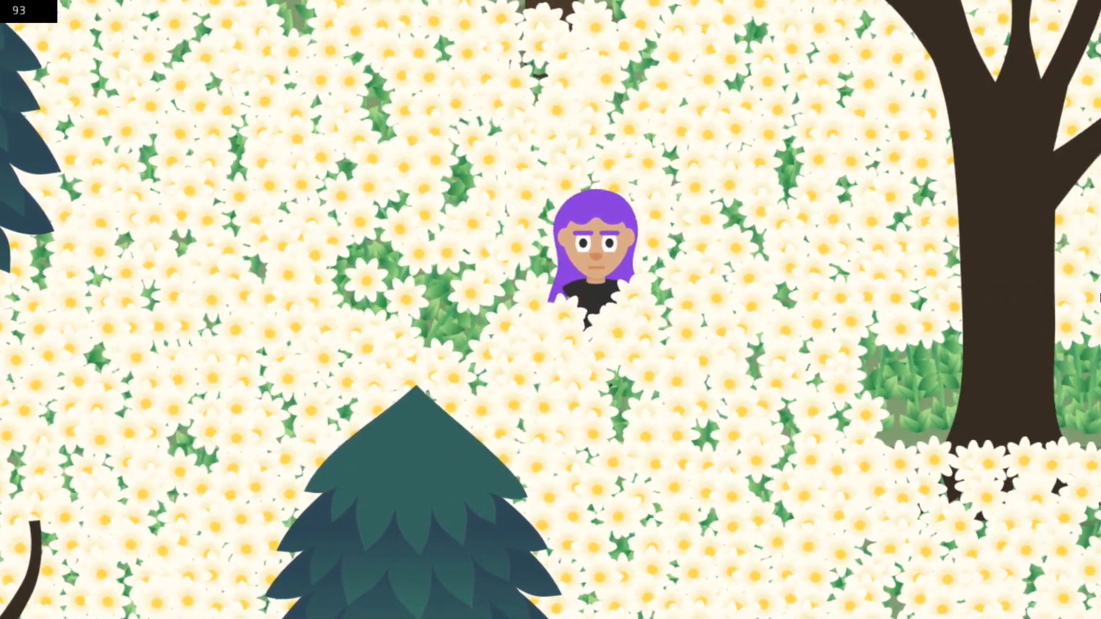
key(Down)
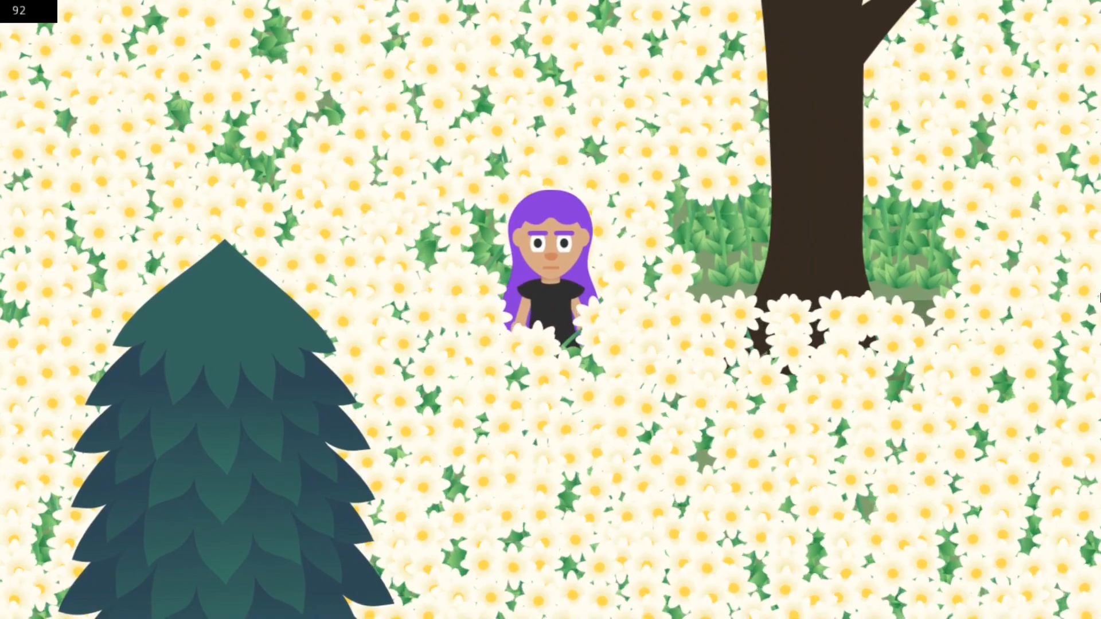
key(Right)
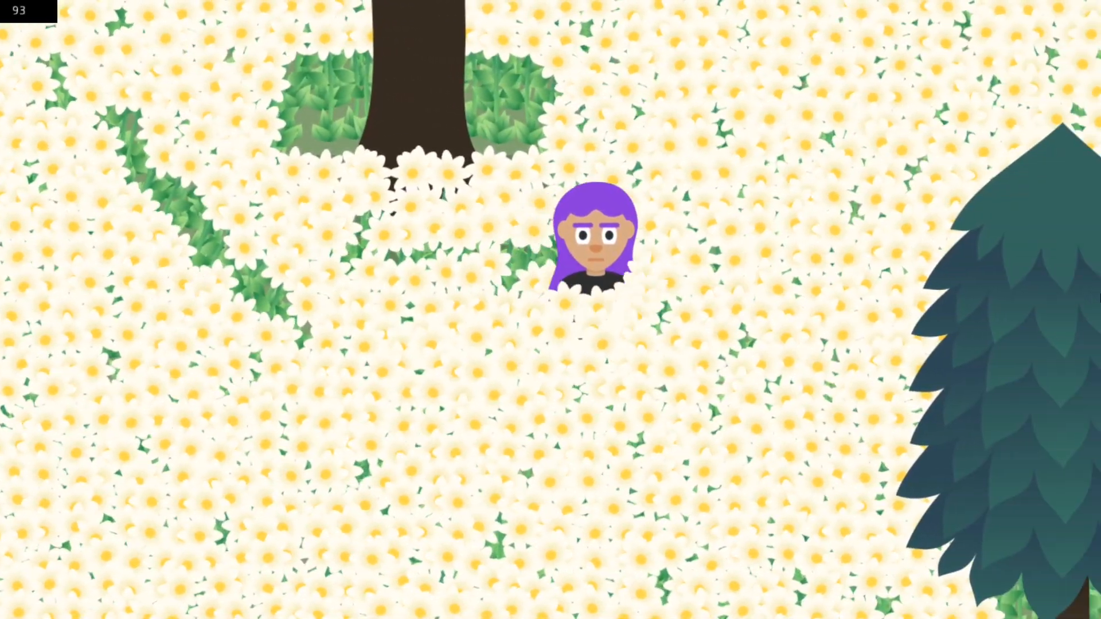
key(Up)
key(Right)
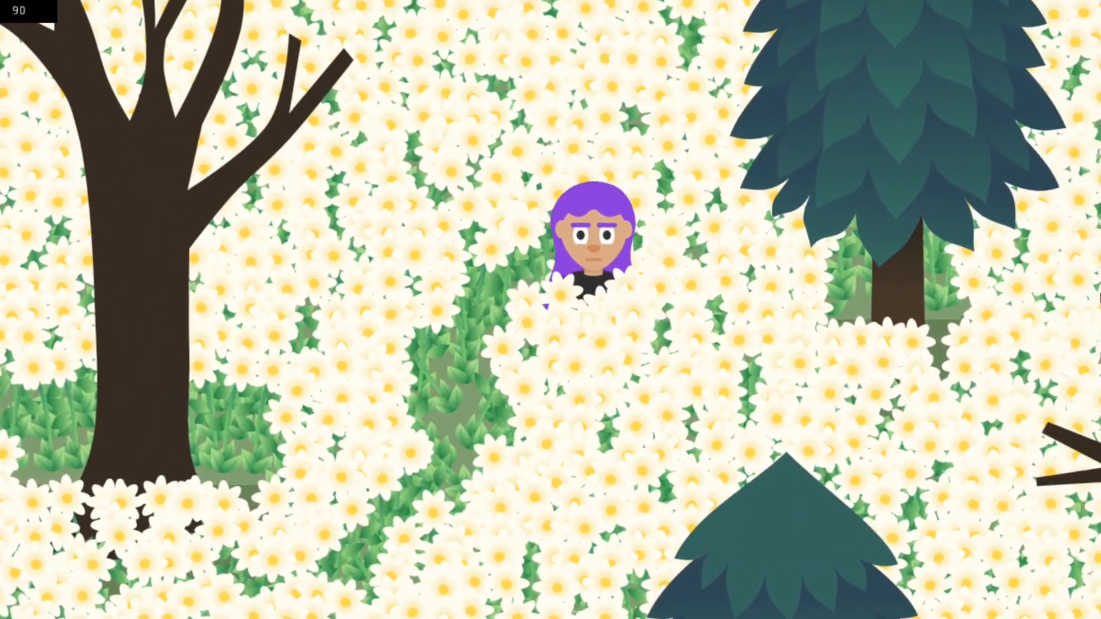
key(Up)
key(Left)
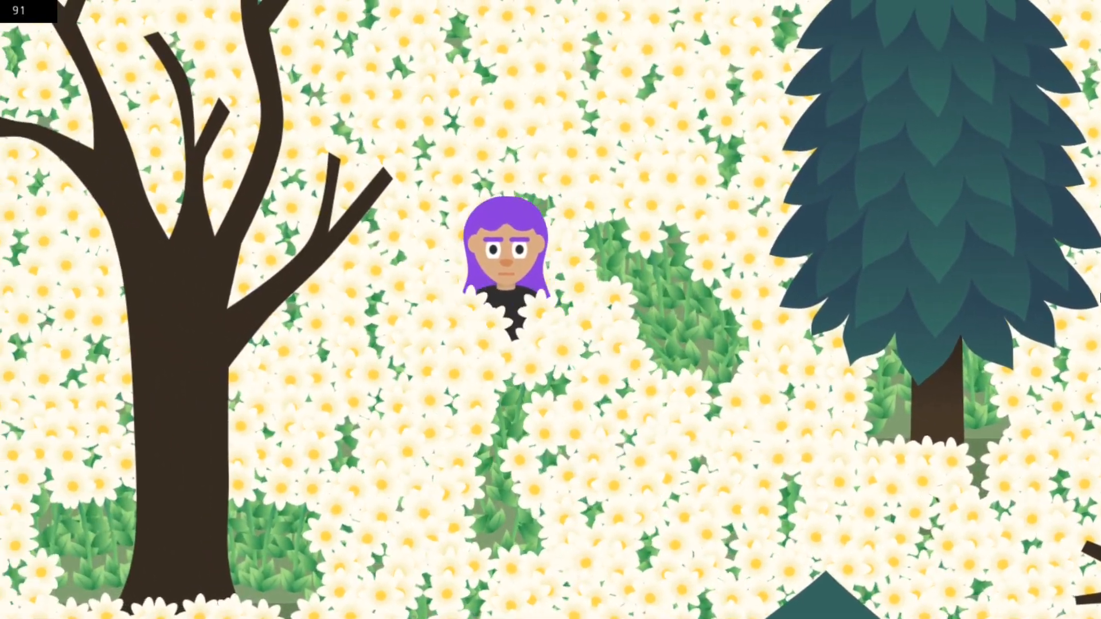
key(Down)
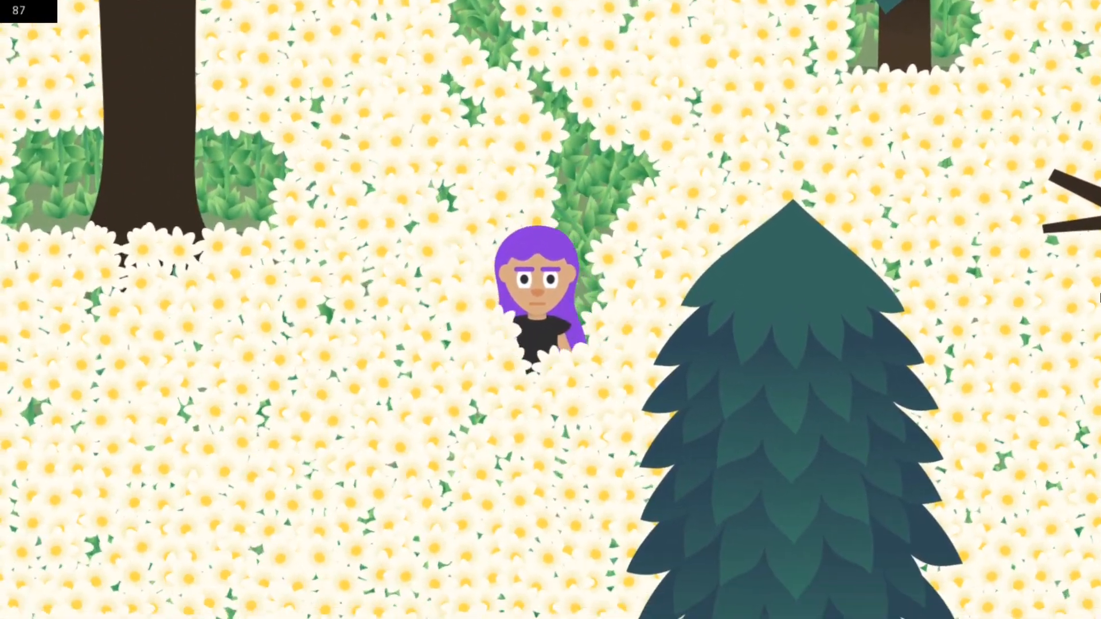
key(Left)
key(Up)
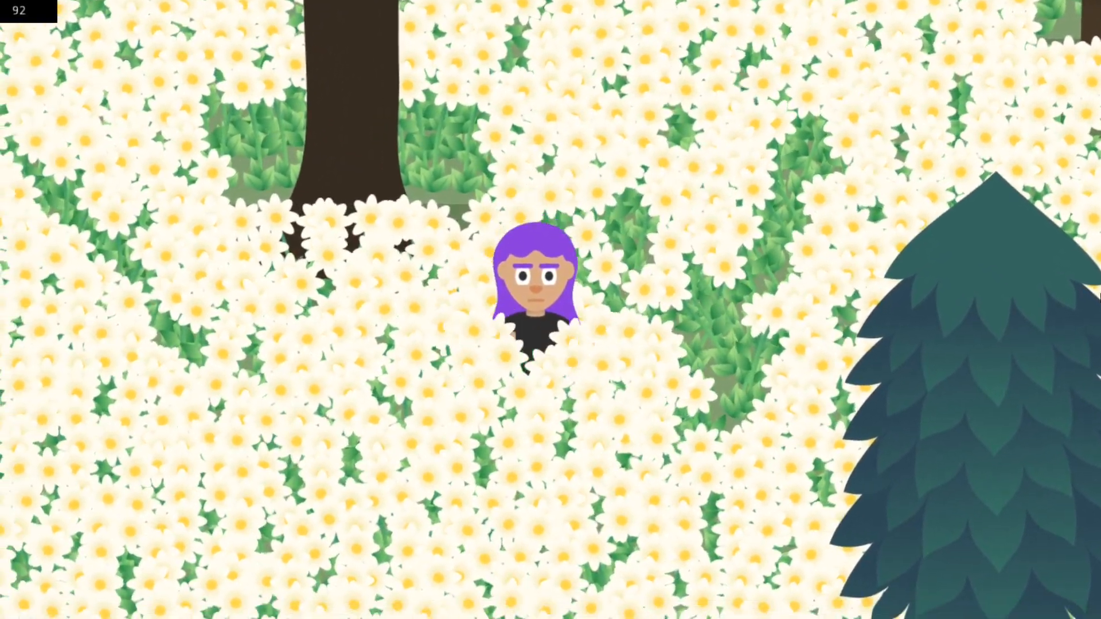
key(Right)
key(Up)
key(Left)
key(Down)
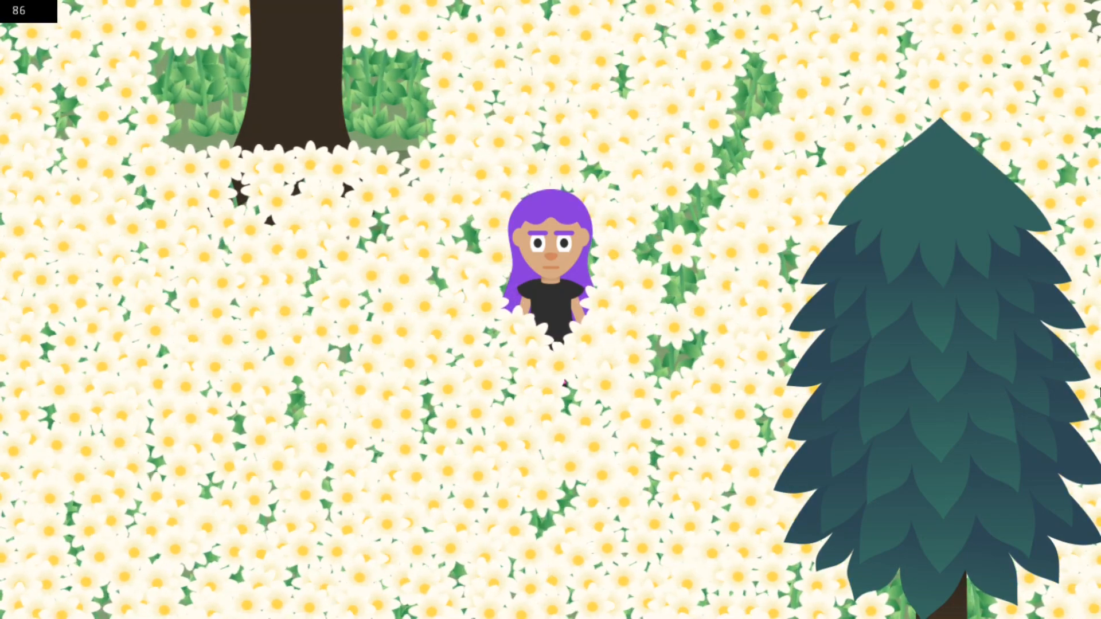
key(s)
key(a)
key(w)
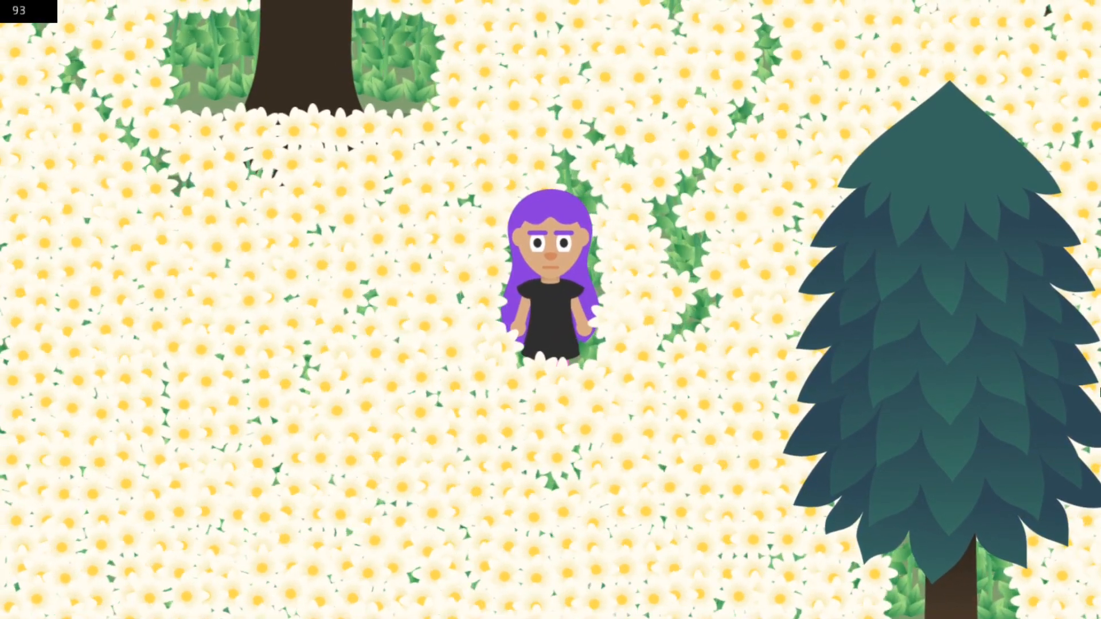
key(s)
key(d)
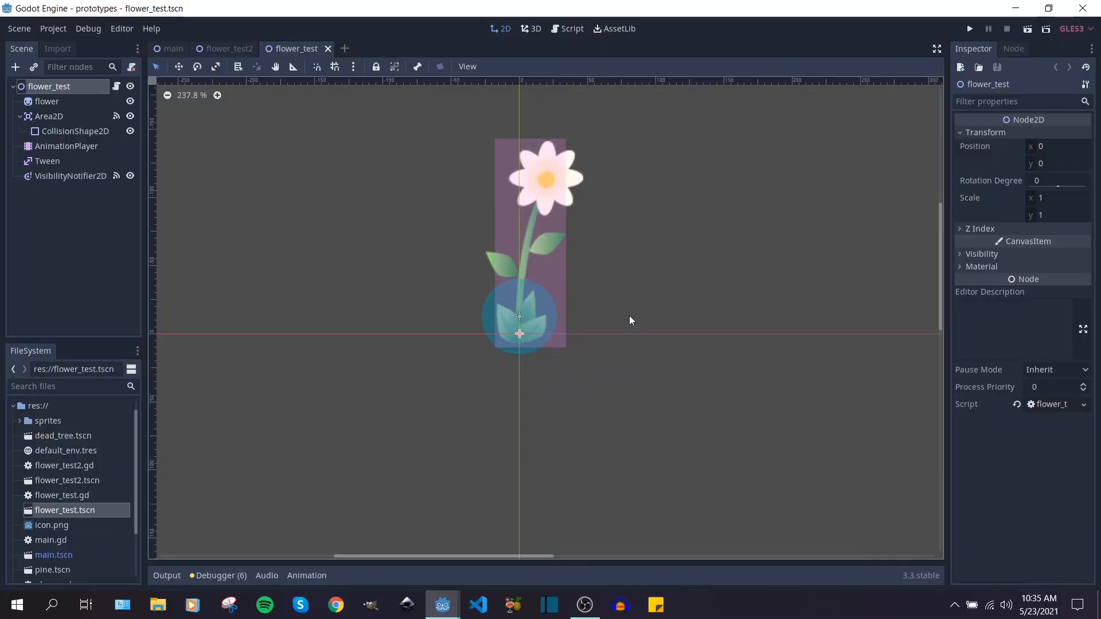
Inspect the VisibilityNotifier2D rectangle around the flower in the flower_test scene, and open the script attached to its root node
middle_drag(633, 236, 670, 308)
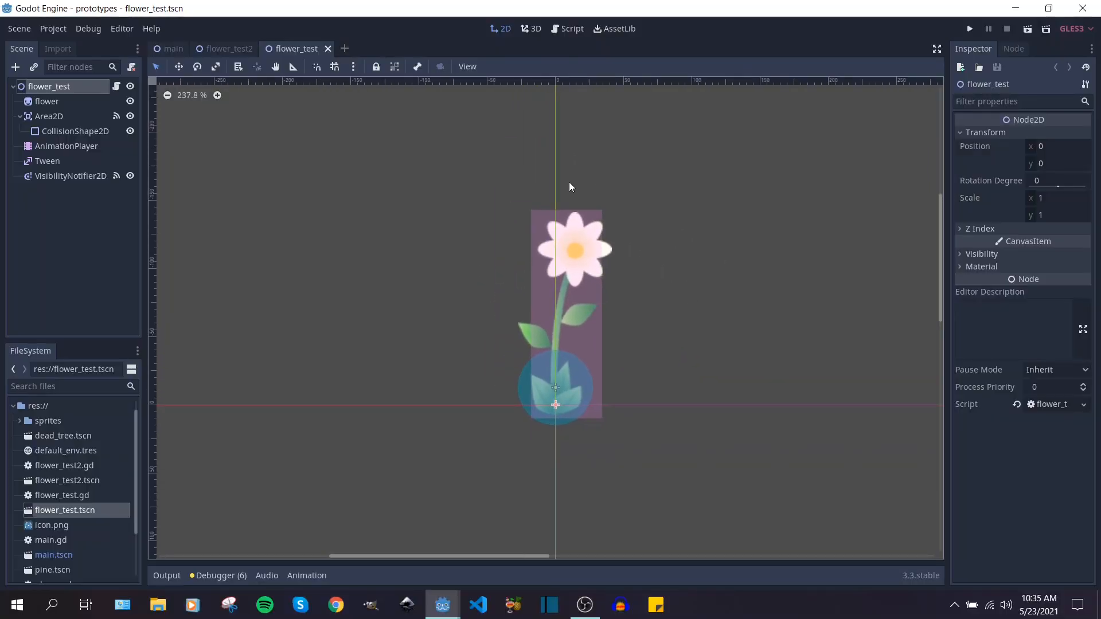
click(63, 176)
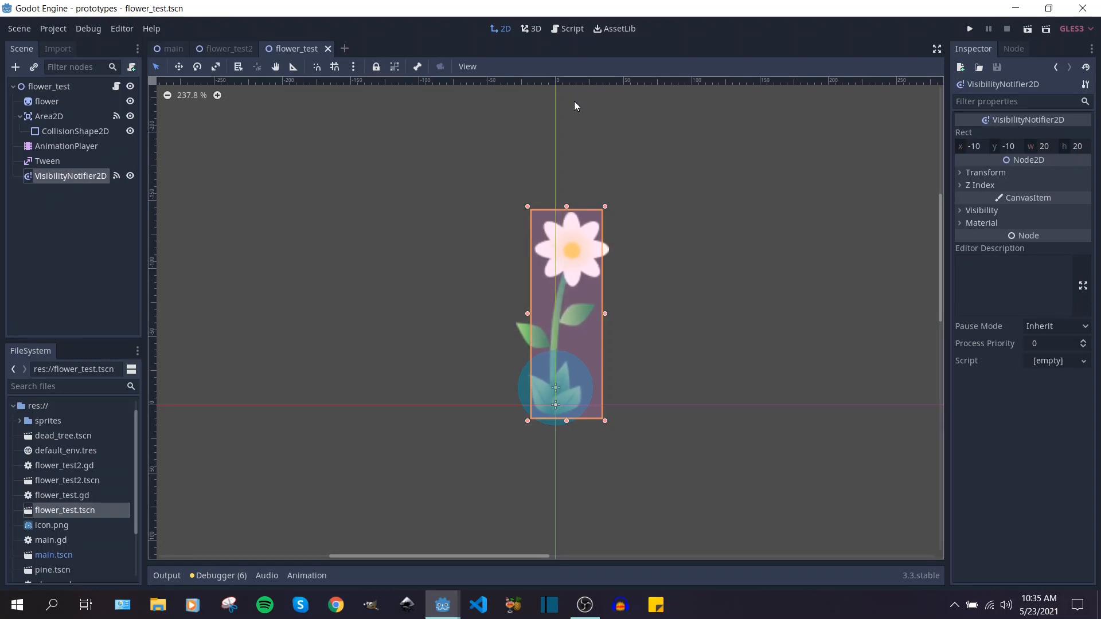
click(116, 87)
scroll(428, 399, down, 1)
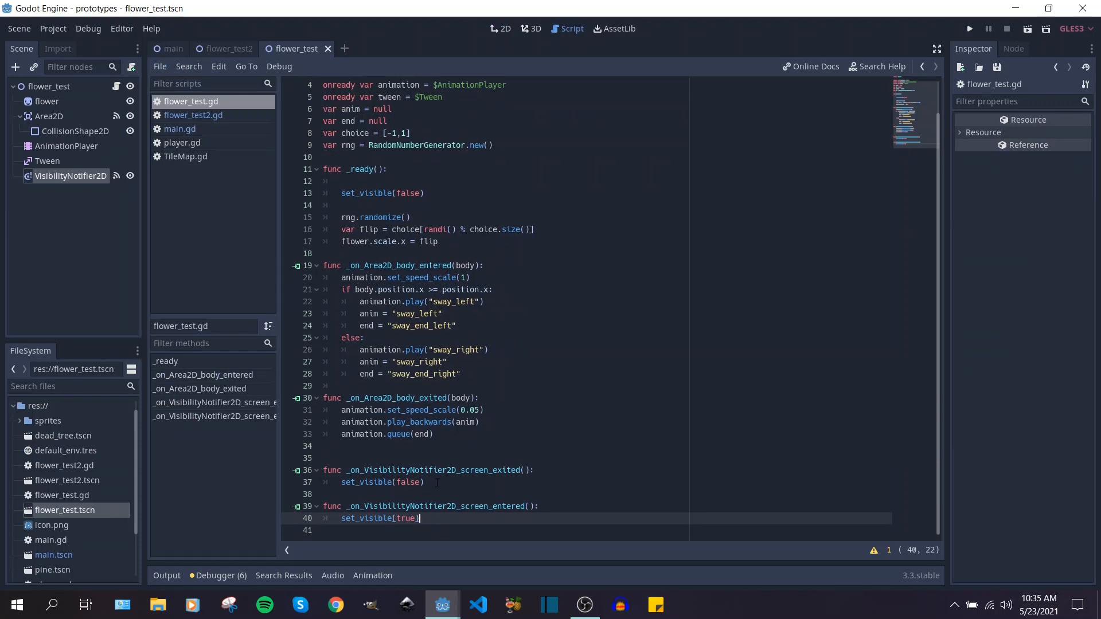
Review the set_visible(false) call in the VisibilityNotifier2D screen_exited handler and the set_visible(true) call in the screen_entered handler
drag(438, 483, 342, 483)
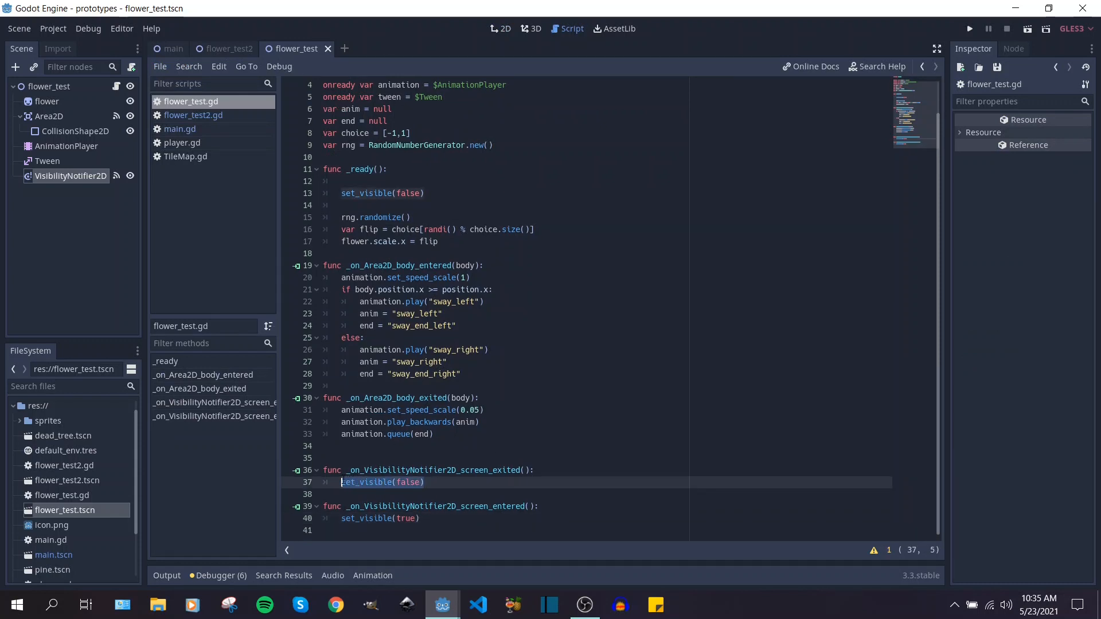
click(437, 483)
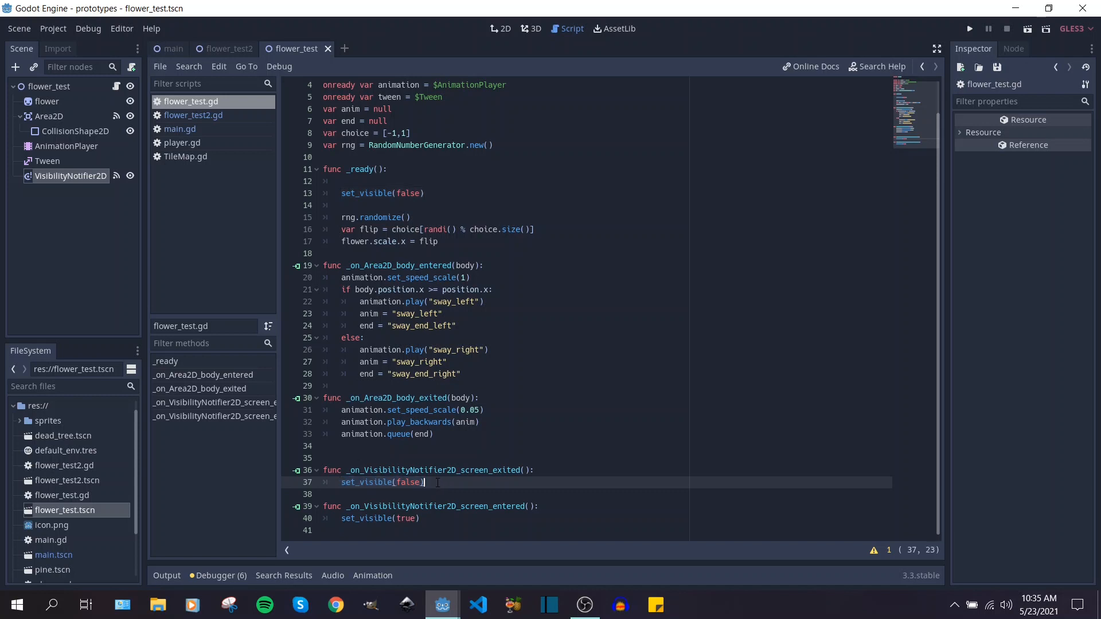
drag(429, 519, 342, 519)
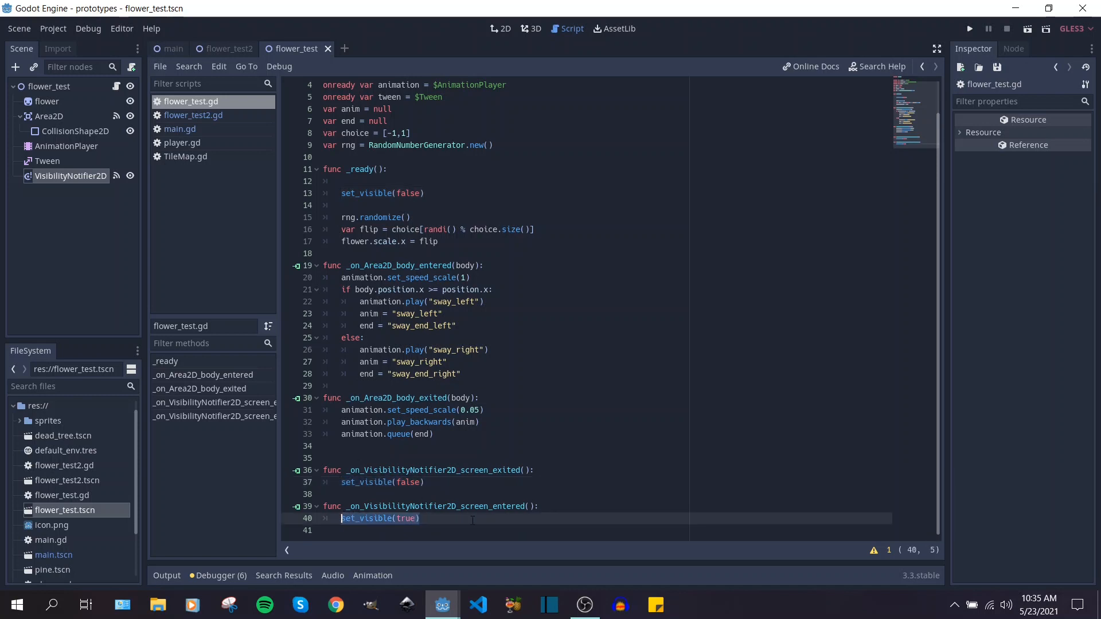
click(439, 518)
scroll(479, 493, up, 1)
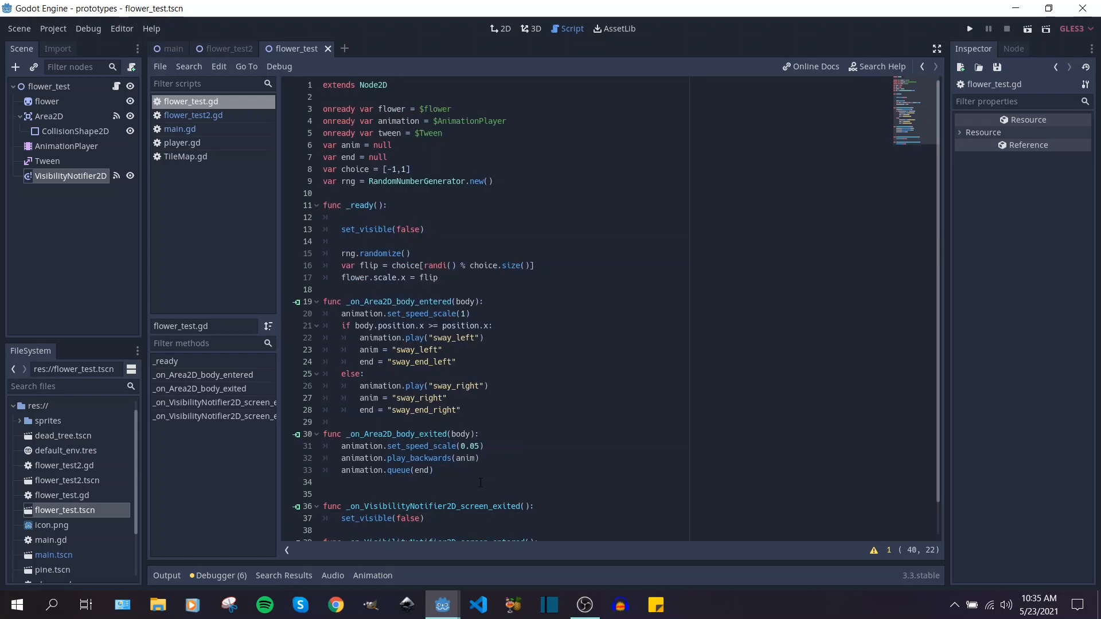
Review the set_visible(false) call in the _ready function of flower_test.gd
drag(438, 230, 342, 229)
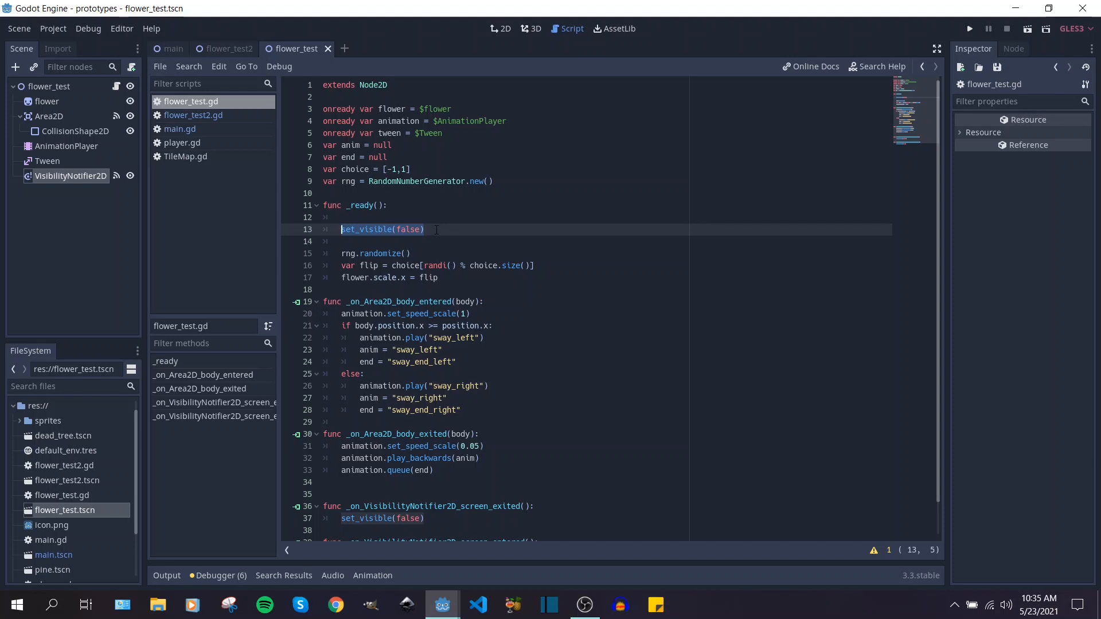
click(436, 229)
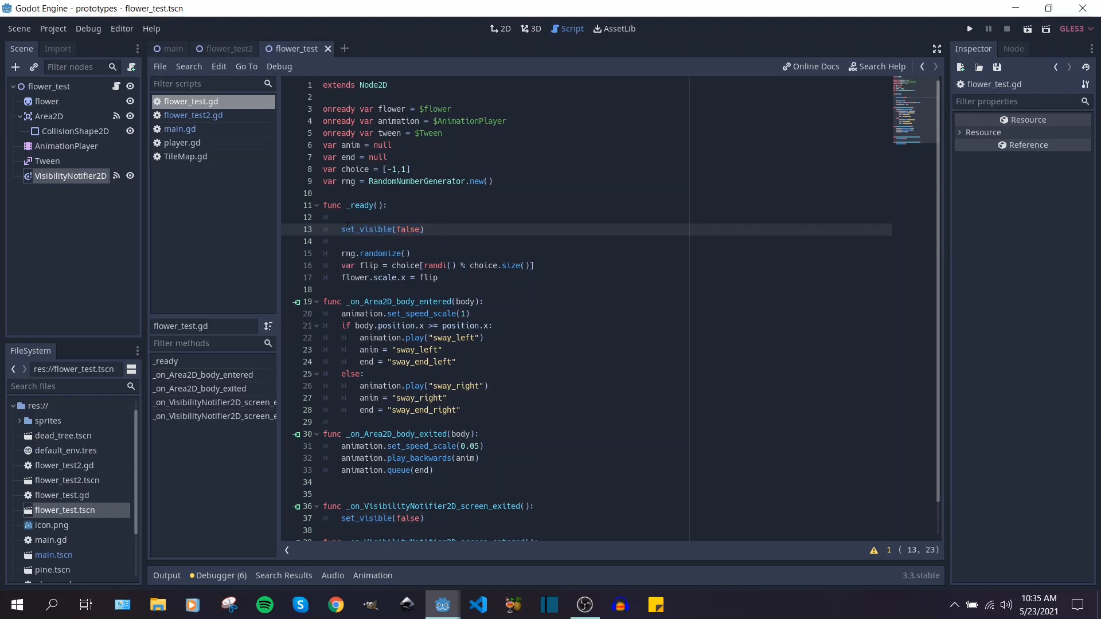
drag(341, 230, 425, 230)
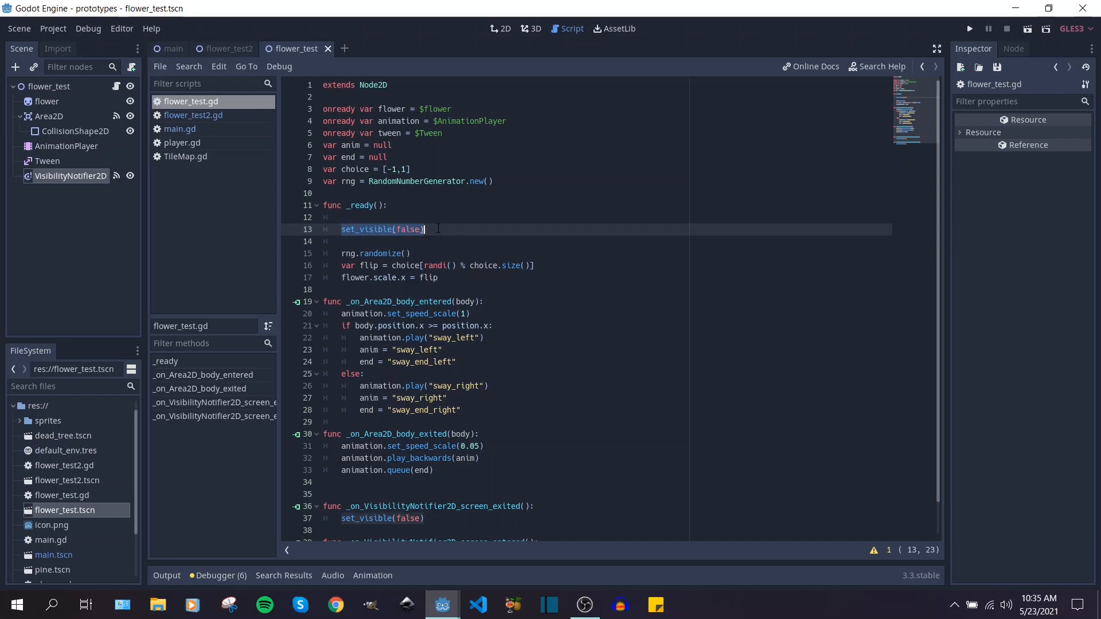
Return to the main scene's 2D view and examine the player, the nearby trees and the rectangle outlined around them
click(500, 29)
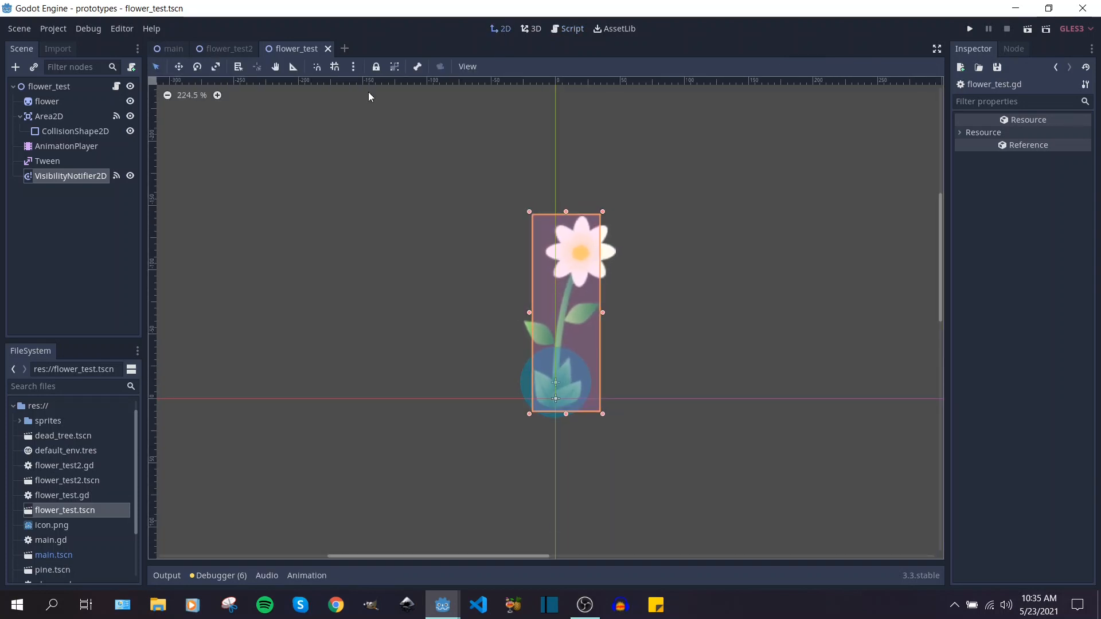
click(176, 49)
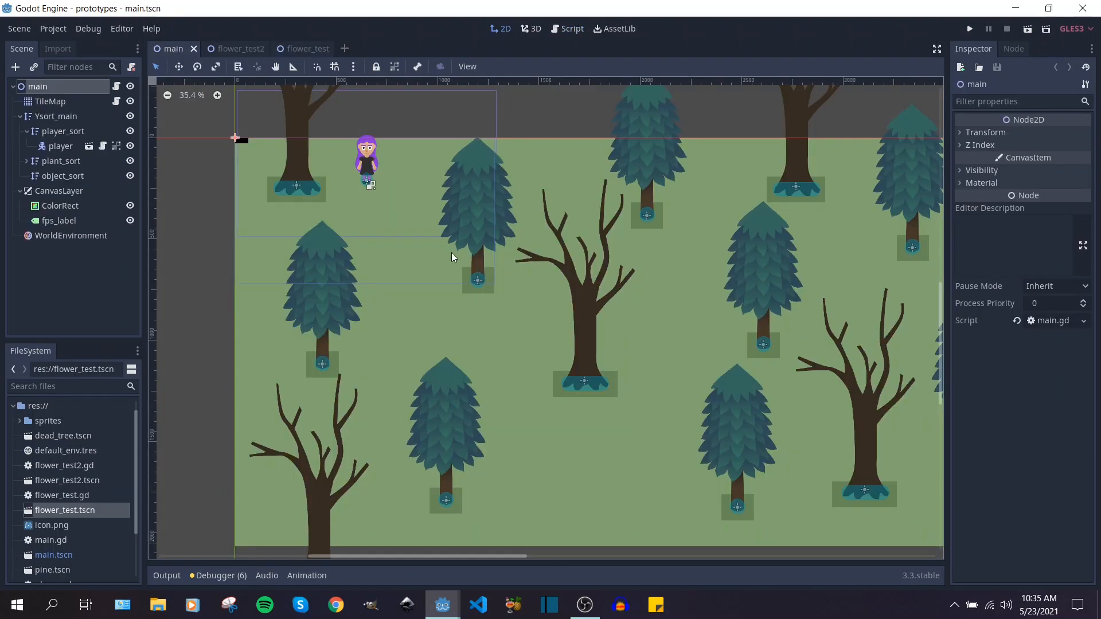
scroll(396, 206, up, 1)
middle_drag(401, 212, 554, 338)
scroll(469, 293, up, 6)
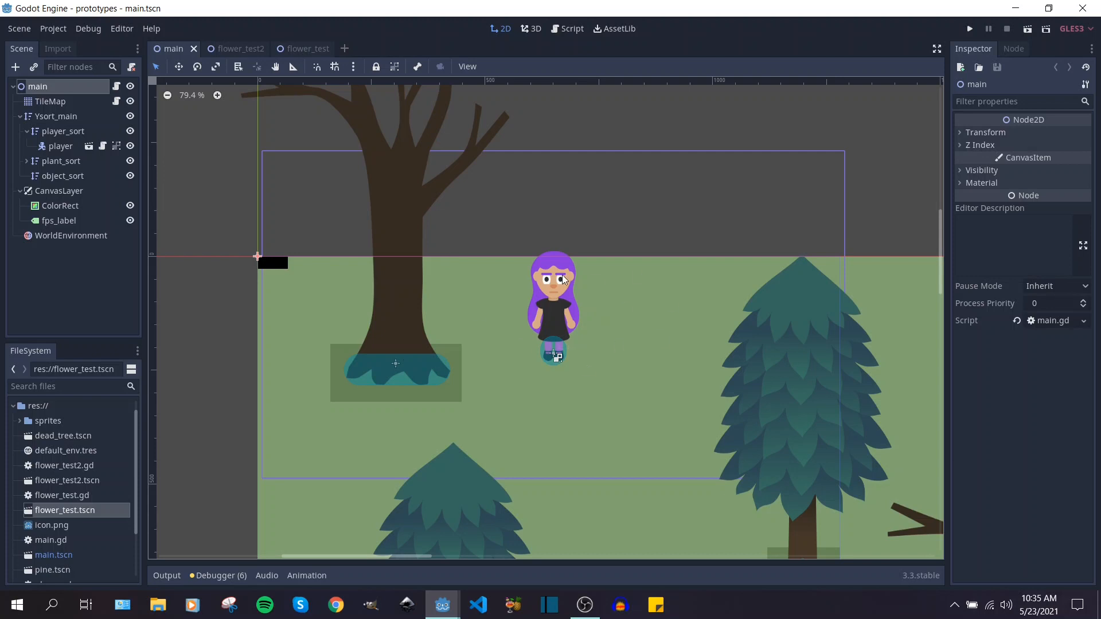
scroll(586, 375, up, 1)
mouse_move(586, 377)
middle_down()
mouse_move(587, 351)
mouse_move(587, 372)
middle_up()
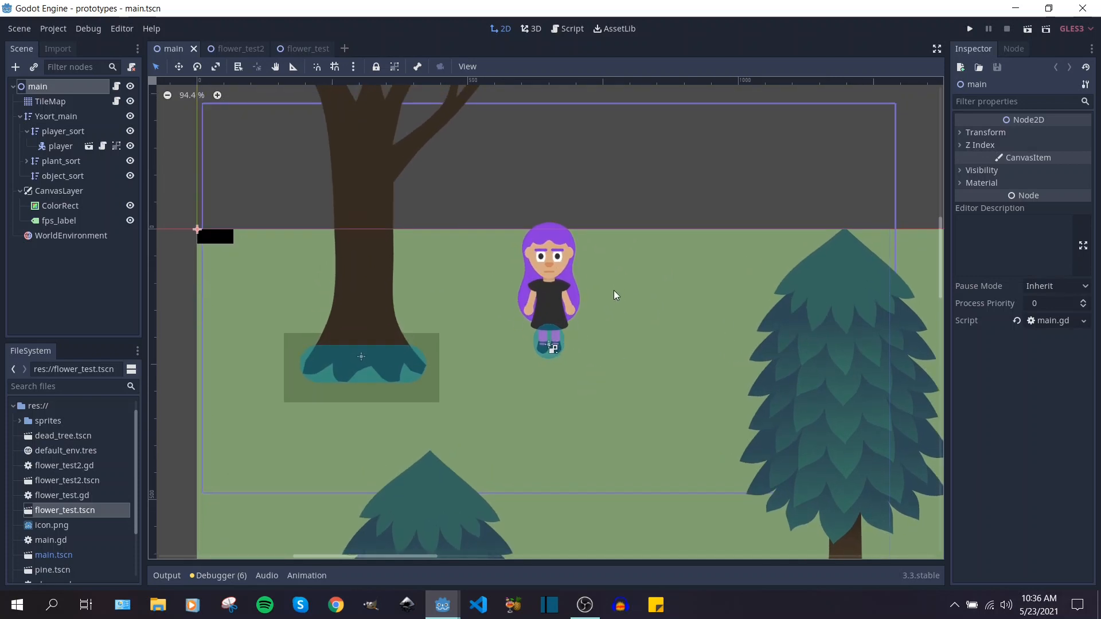
scroll(614, 290, down, 1)
scroll(614, 291, up, 1)
scroll(740, 222, down, 2)
scroll(728, 225, up, 2)
mouse_move(670, 249)
middle_down()
mouse_move(696, 240)
mouse_move(687, 257)
middle_up()
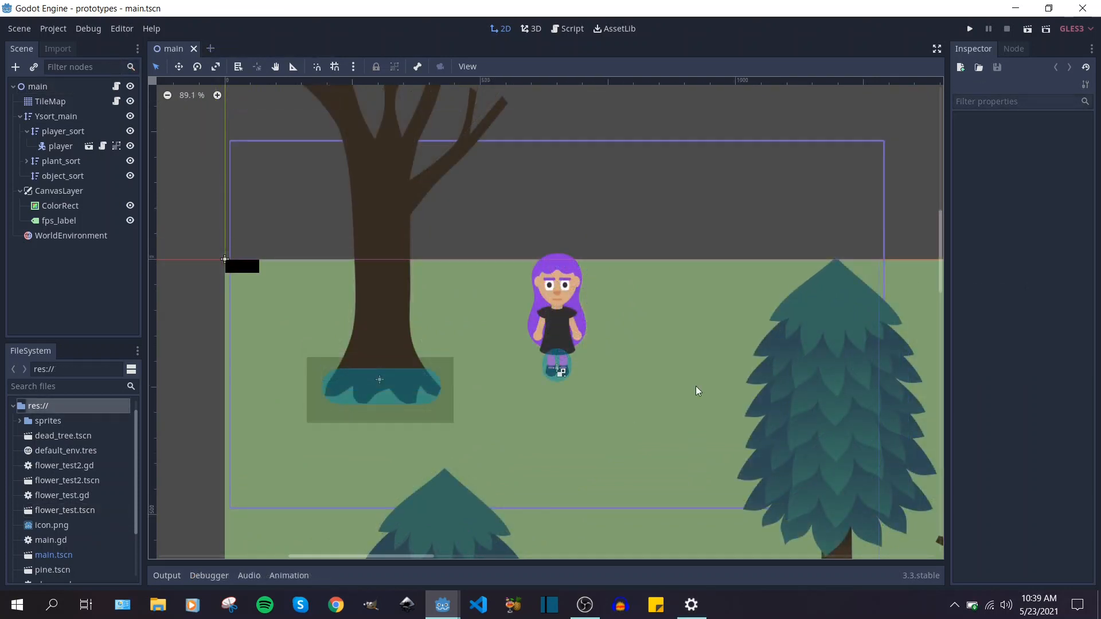
Bring up the Godot console window, highlight the graphics card name in the OpenGL ES 3.0 Renderer line, and minimize the console
scroll(691, 387, down, 2)
scroll(665, 382, up, 2)
mouse_move(614, 381)
middle_down()
mouse_move(642, 376)
mouse_move(619, 379)
middle_up()
mouse_move(445, 605)
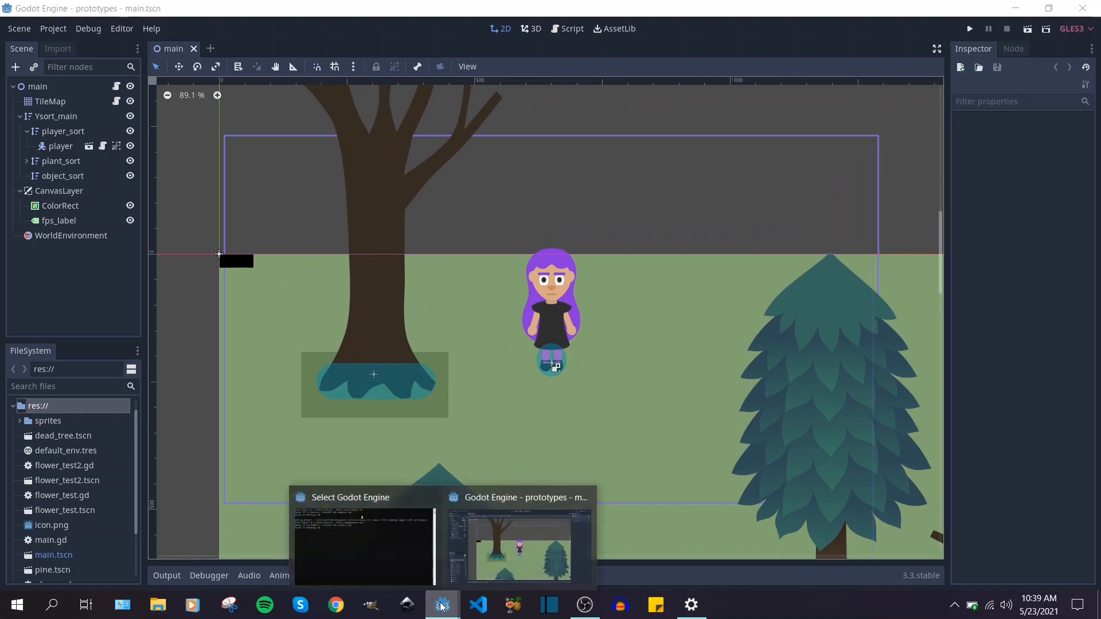
click(383, 553)
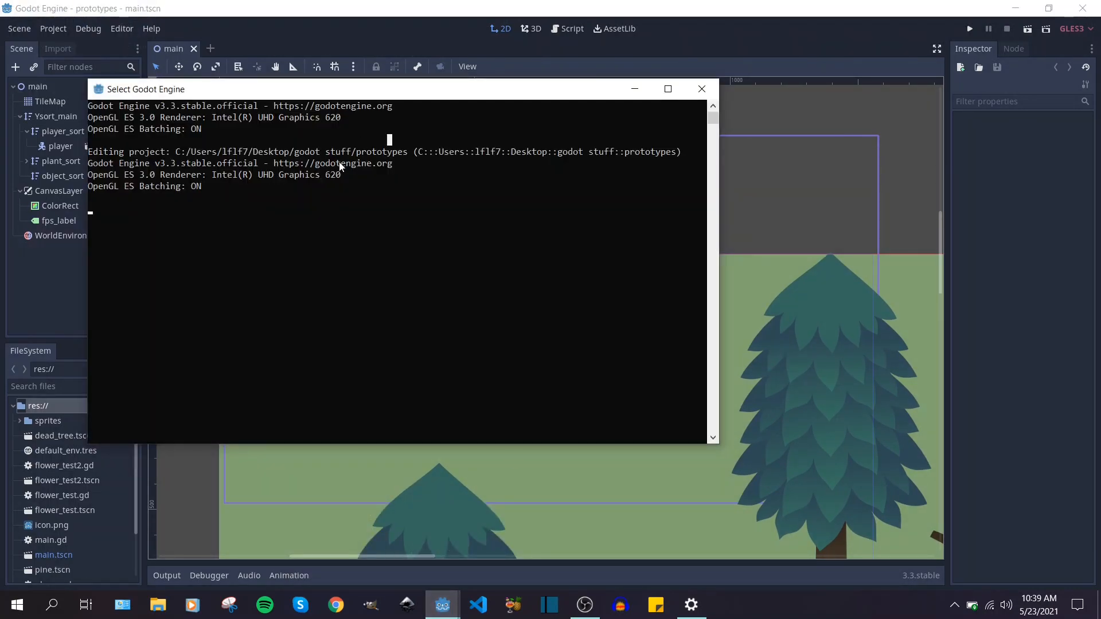
drag(210, 117, 343, 118)
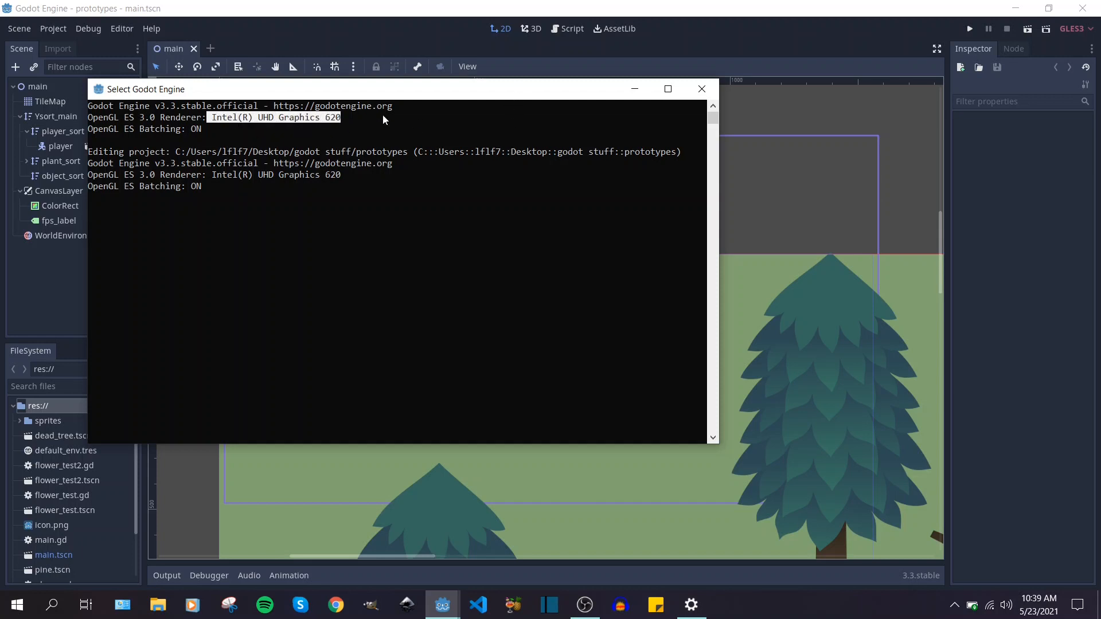
click(636, 92)
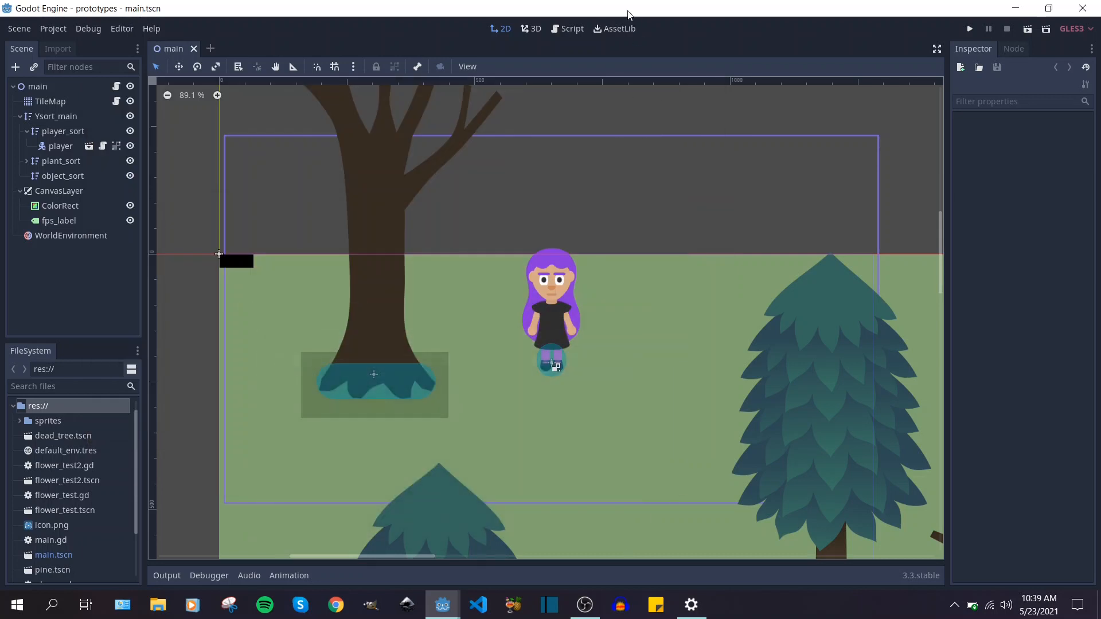
scroll(535, 297, down, 2)
scroll(589, 296, up, 2)
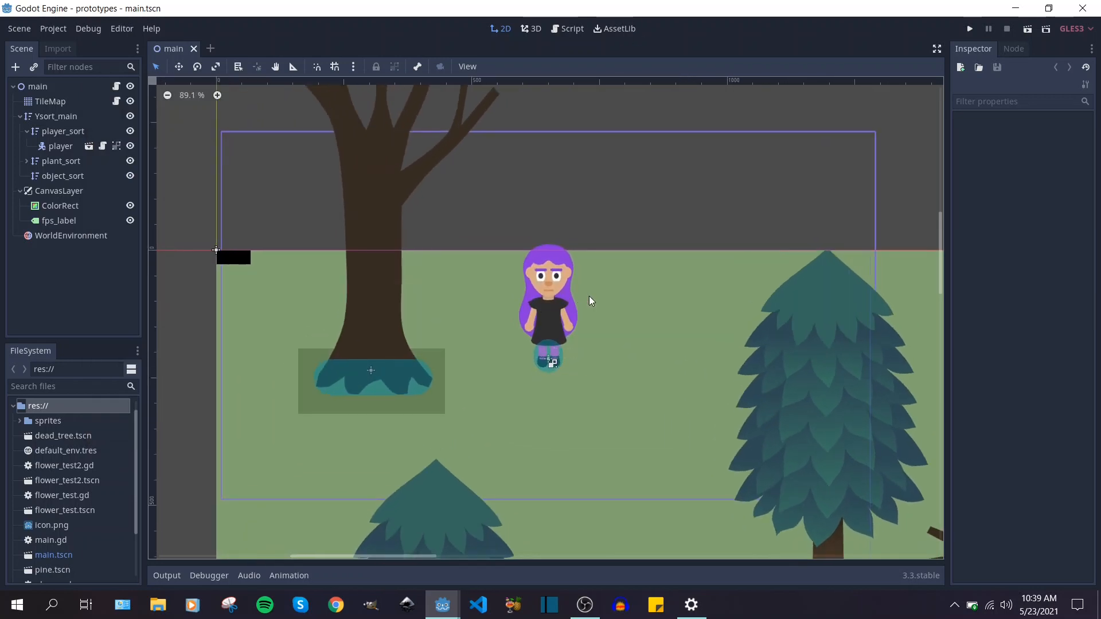
middle_drag(579, 295, 589, 295)
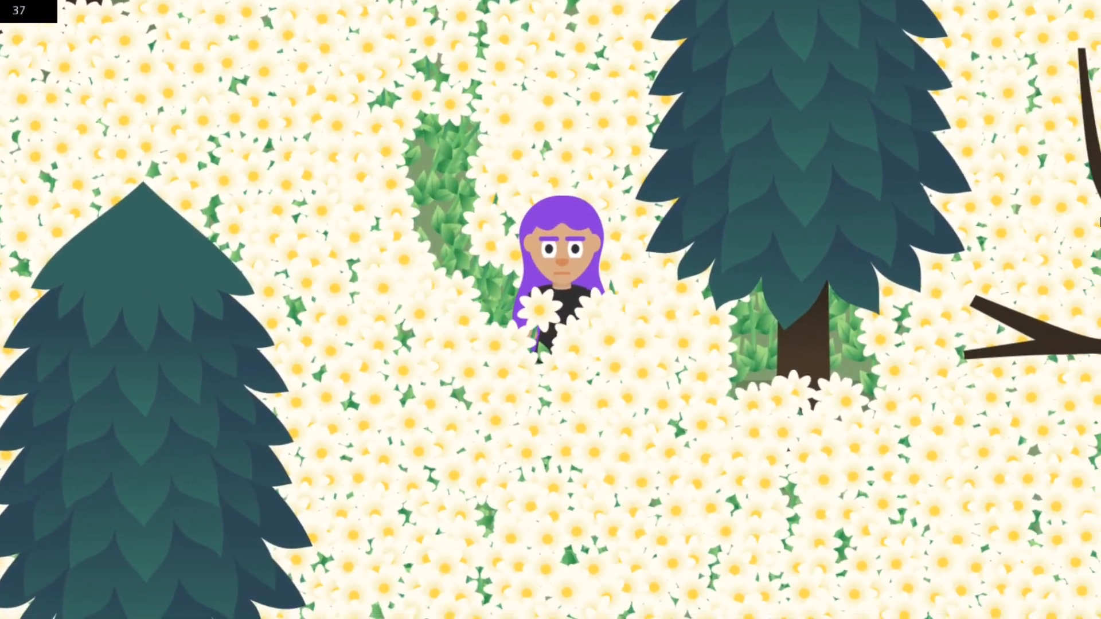
In the running game, walk the player up through the flowers, then down and left to below the large bare tree
key(Up)
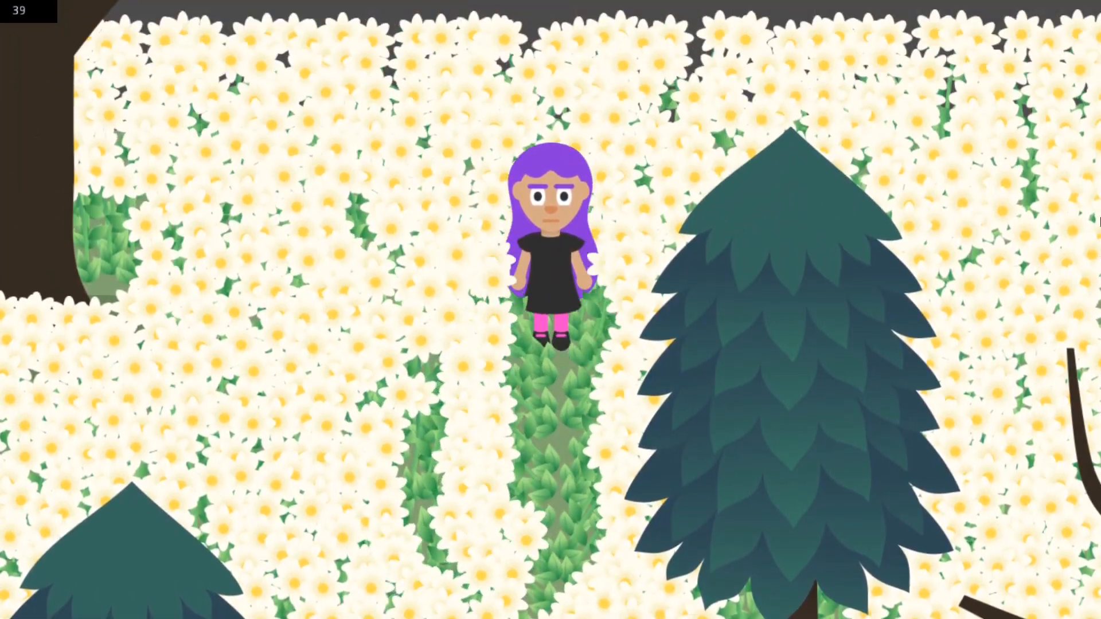
key(Left)
key(Down)
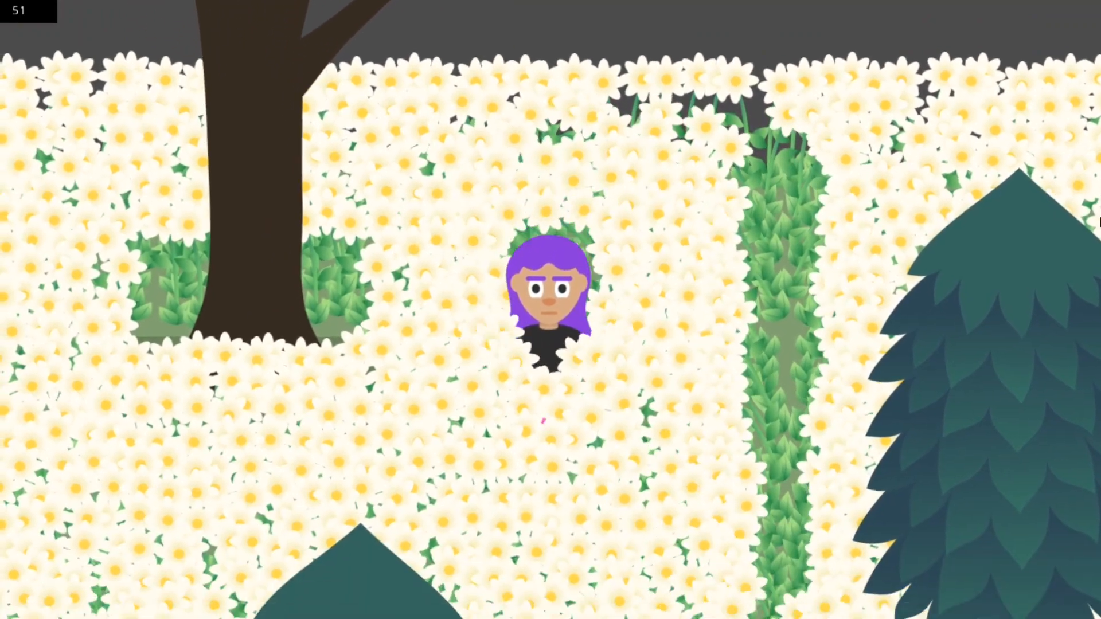
key(Left)
key(Left)
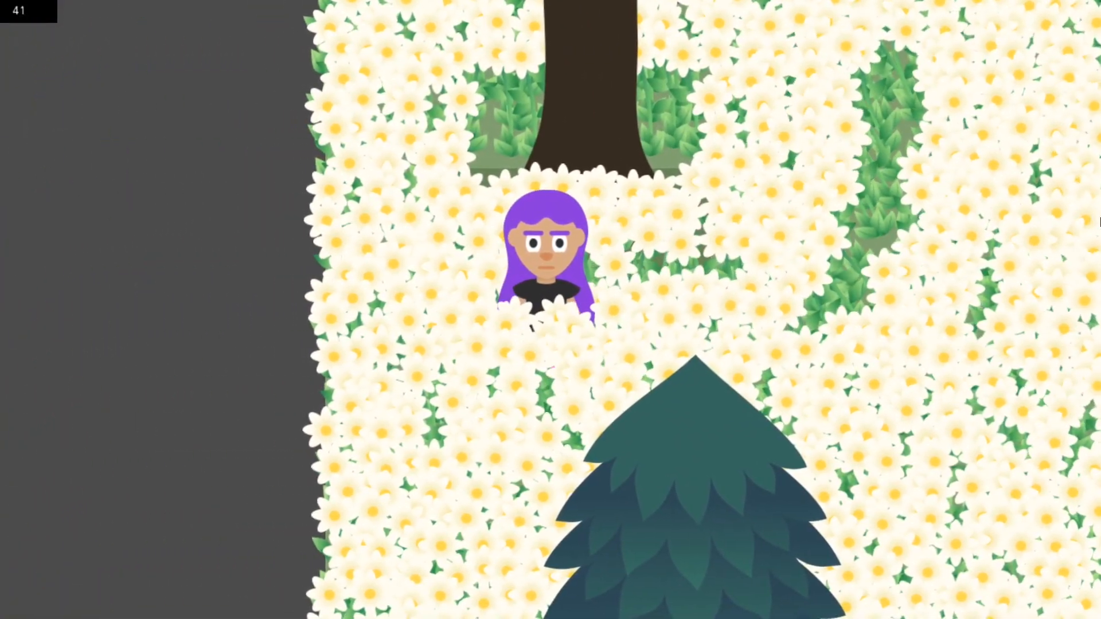
Walk the player right and up behind the tall pine, down to the branching dead tree, then back left
key(Right)
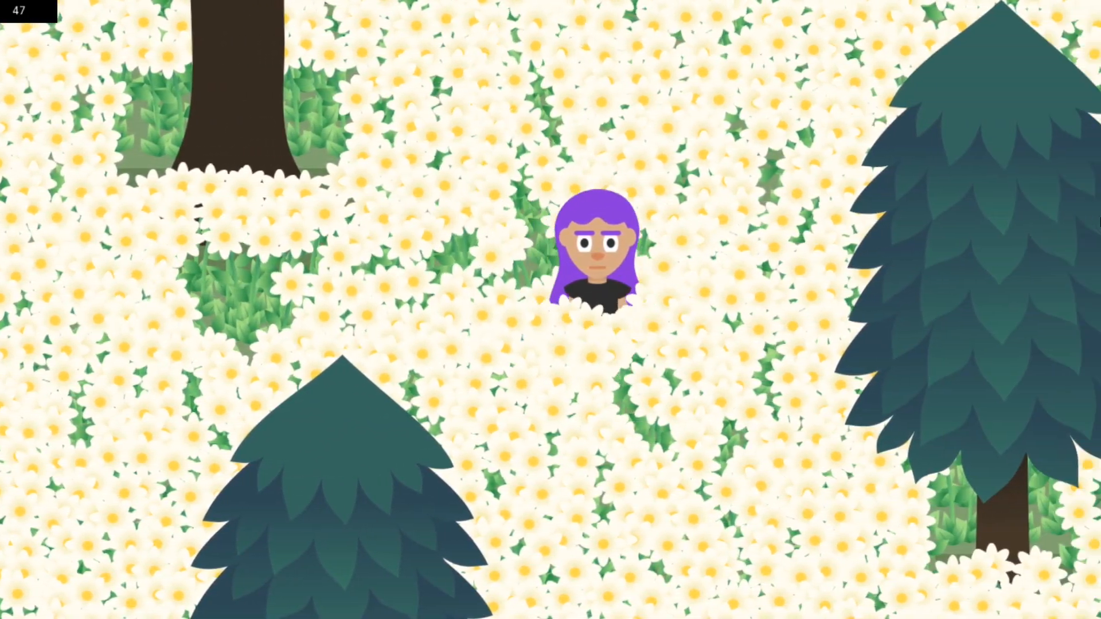
key(Up)
key(Right)
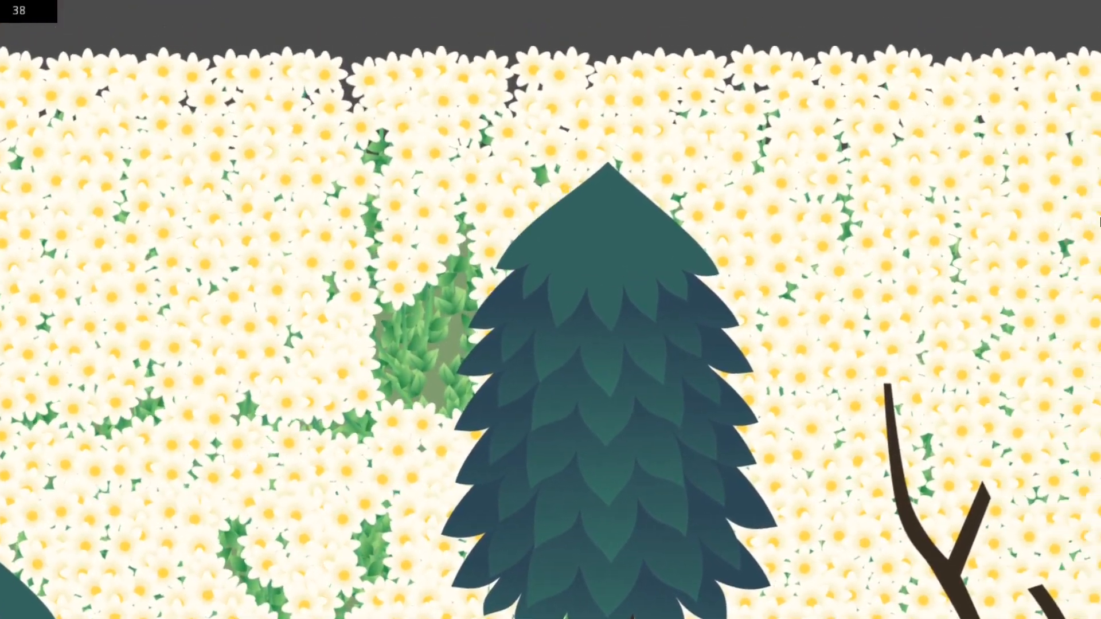
key(Right)
key(Down)
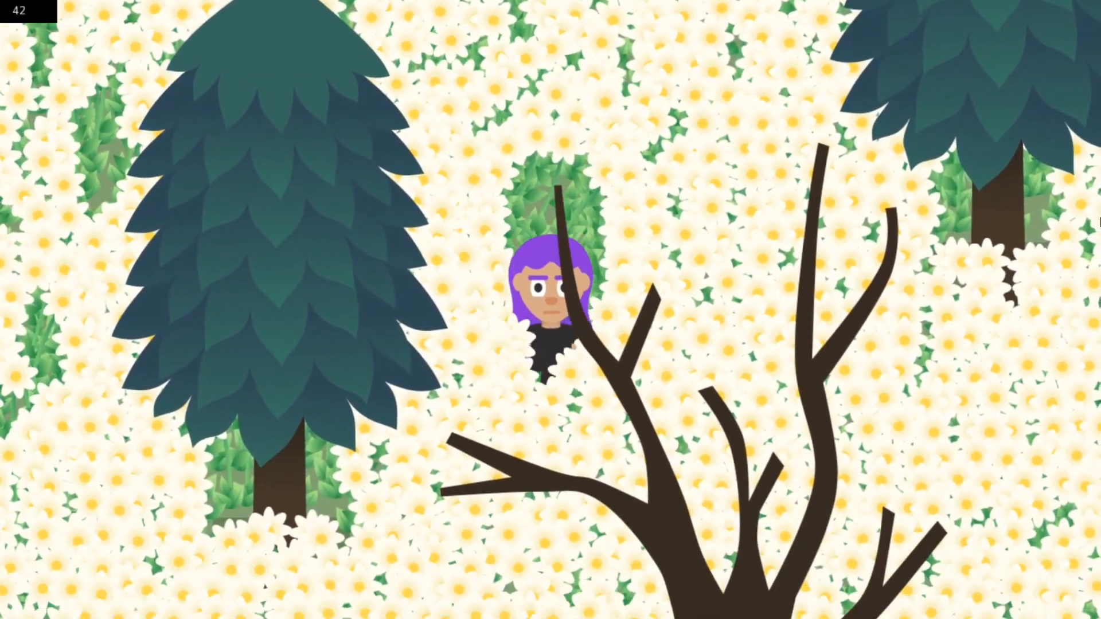
key(Left)
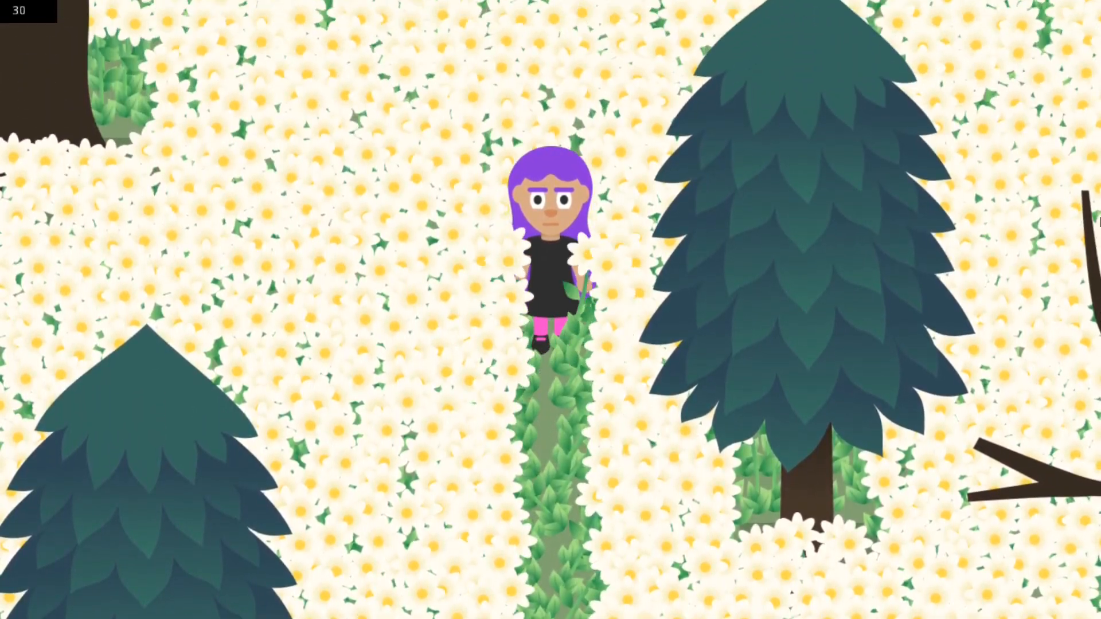
Walk the player around the large bare tree via the flower field's upper-left corner, then right and down toward the tall pine
key(Left)
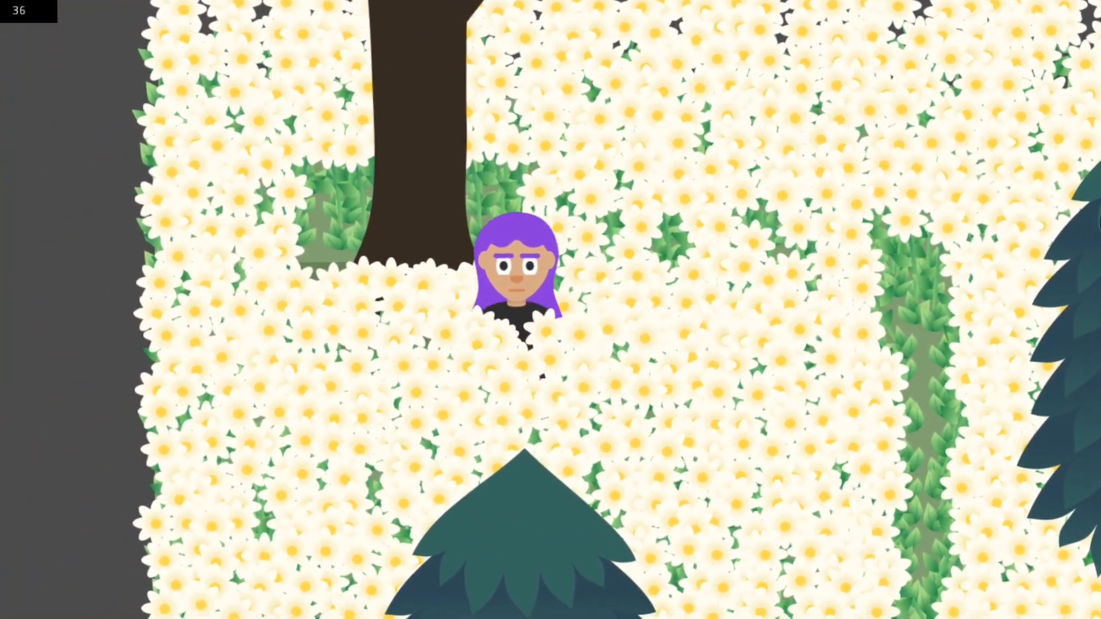
key(Up)
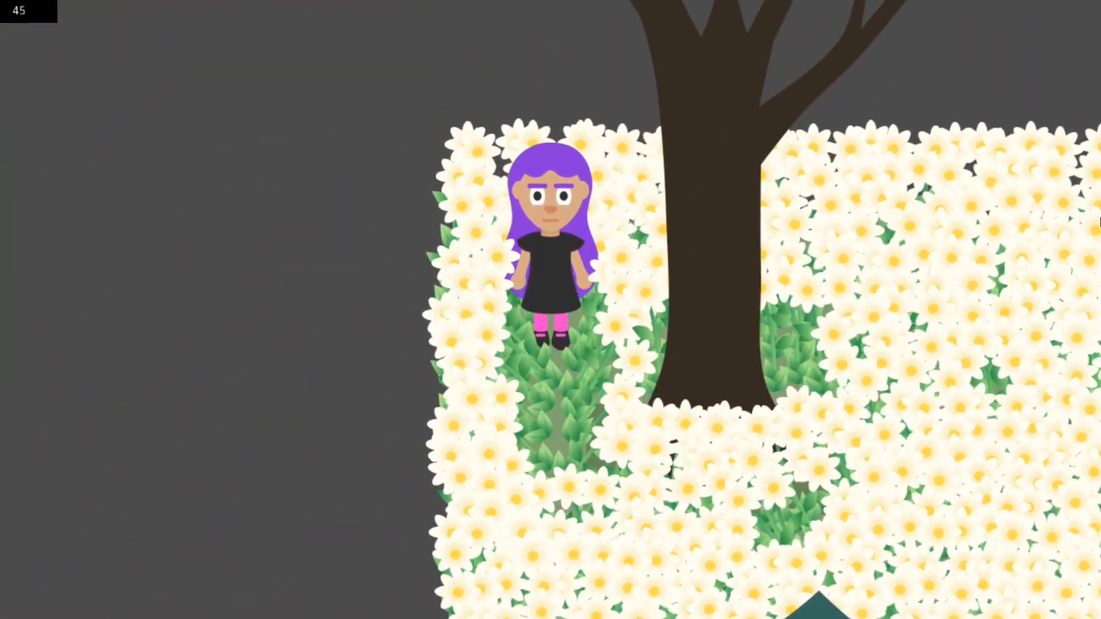
key(Right)
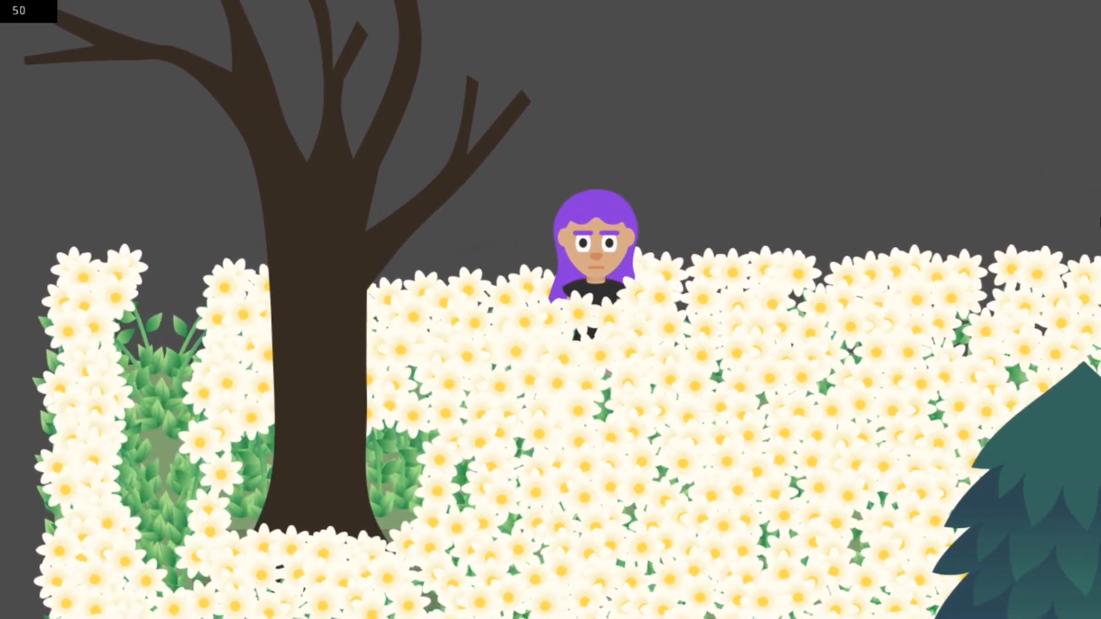
key(Down)
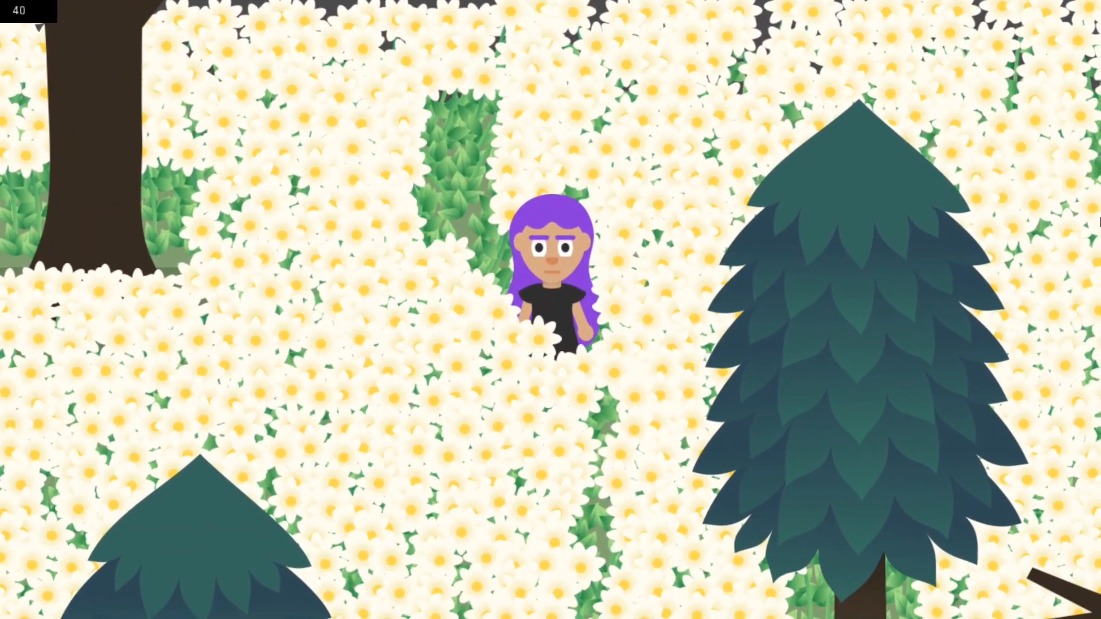